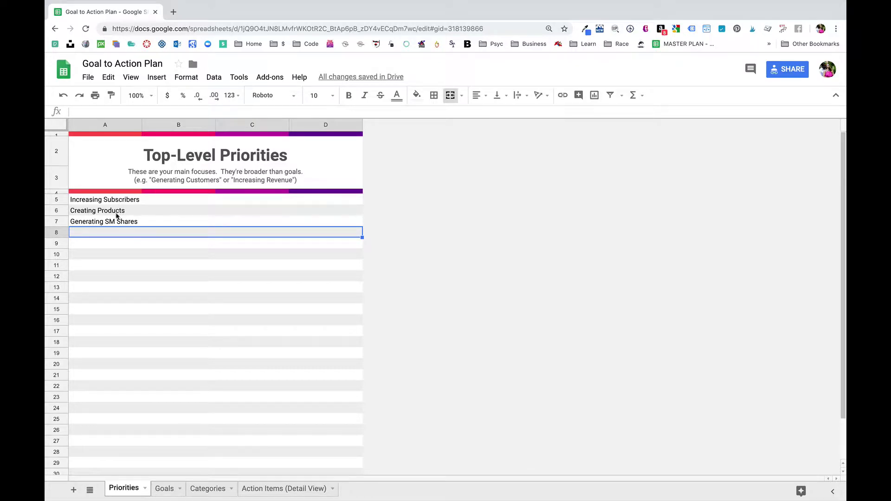
Step: Insert five blank rows below rows 25–29 on the Priorities sheet
scroll(133, 258, down, 2)
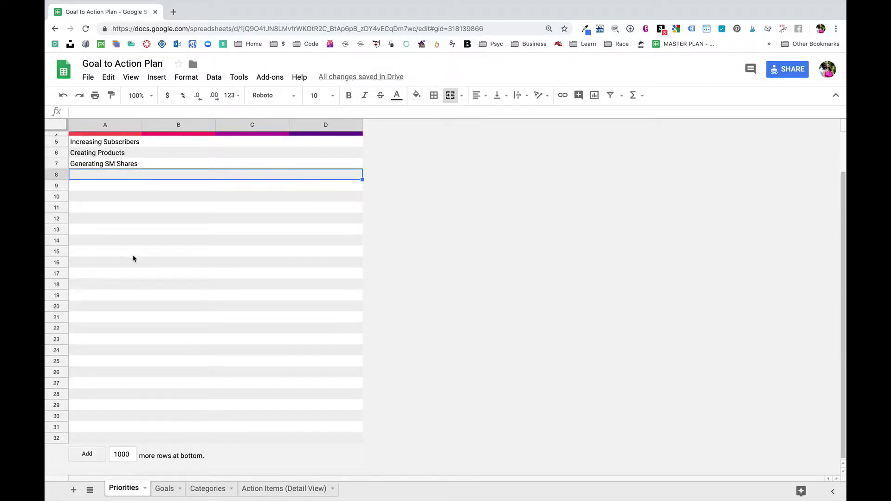
scroll(133, 259, up, 2)
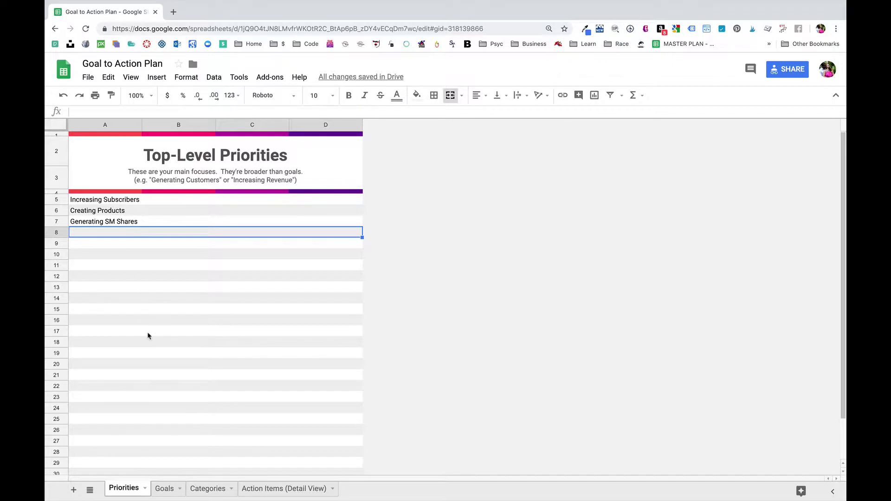
scroll(148, 335, down, 2)
drag(56, 362, 59, 403)
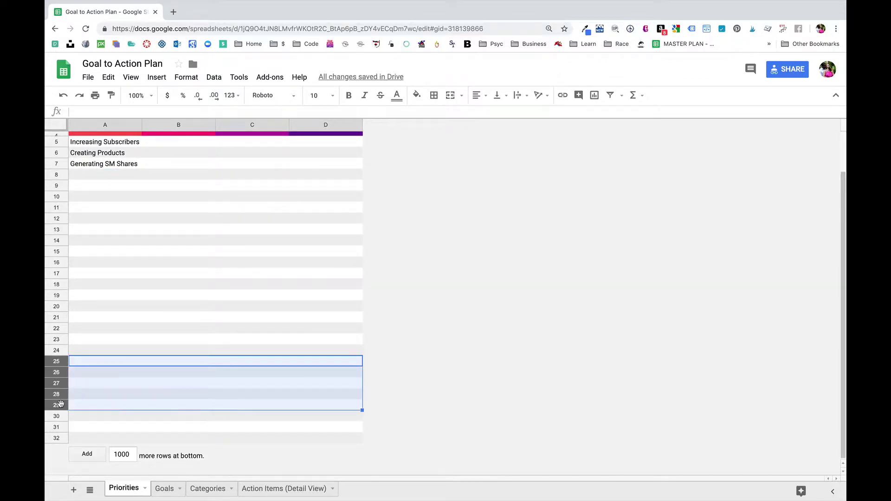
right_click(60, 404)
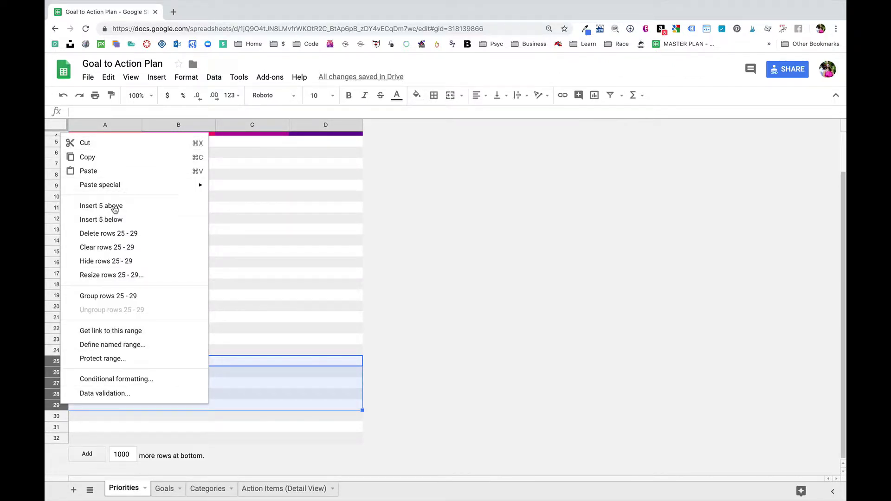
click(114, 220)
click(238, 284)
scroll(238, 284, down, 1)
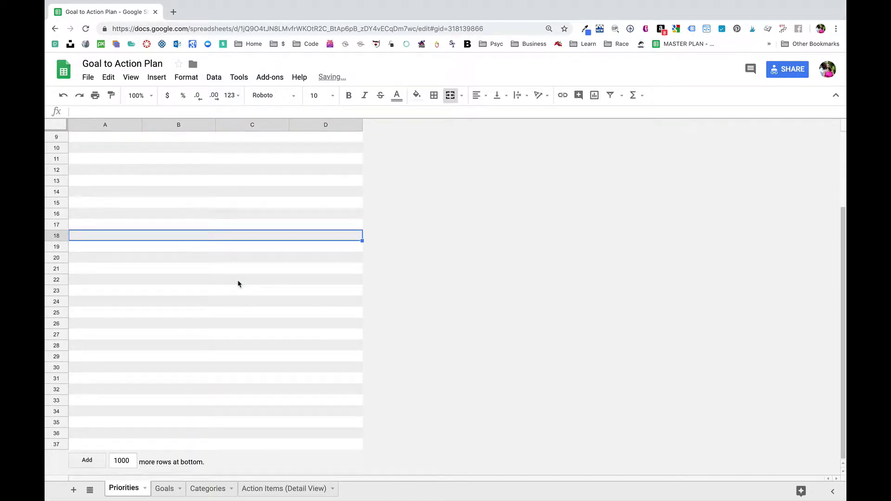
scroll(238, 284, up, 3)
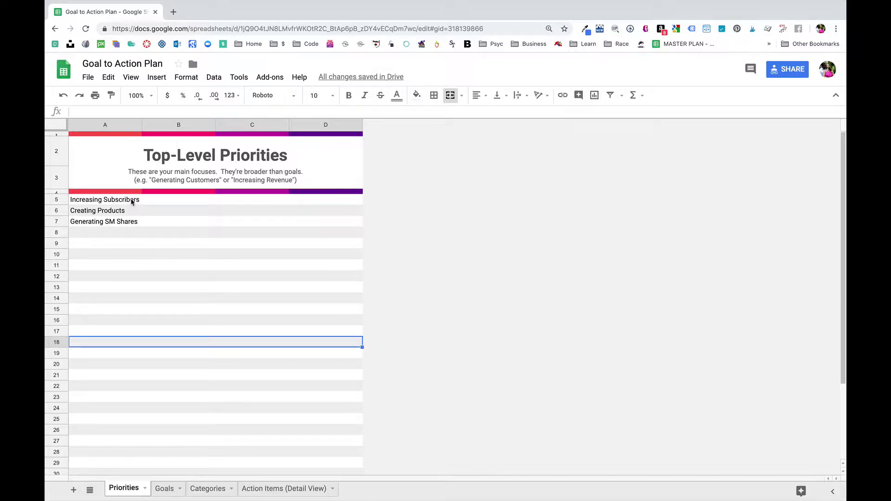
drag(134, 202, 131, 276)
click(132, 276)
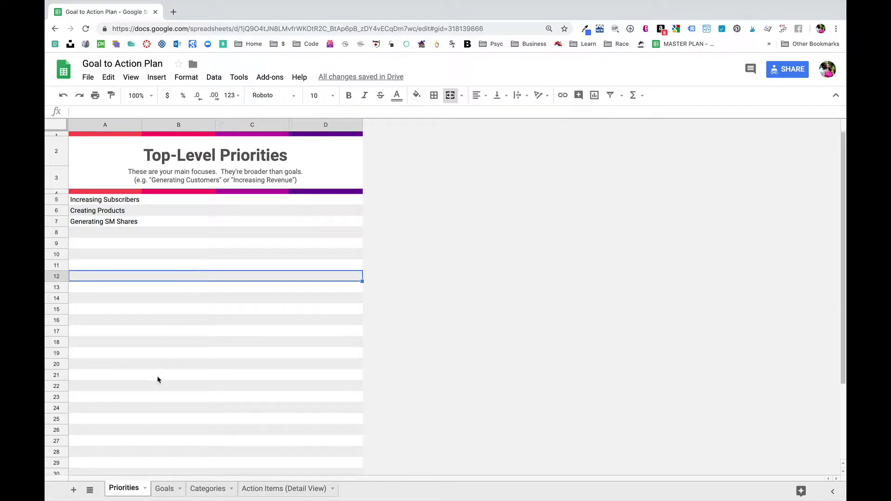
Step: On the Goals sheet, fill row 6 with the priority Increasing Subscribers and the goal "Get 1000 Subscribers"
click(165, 489)
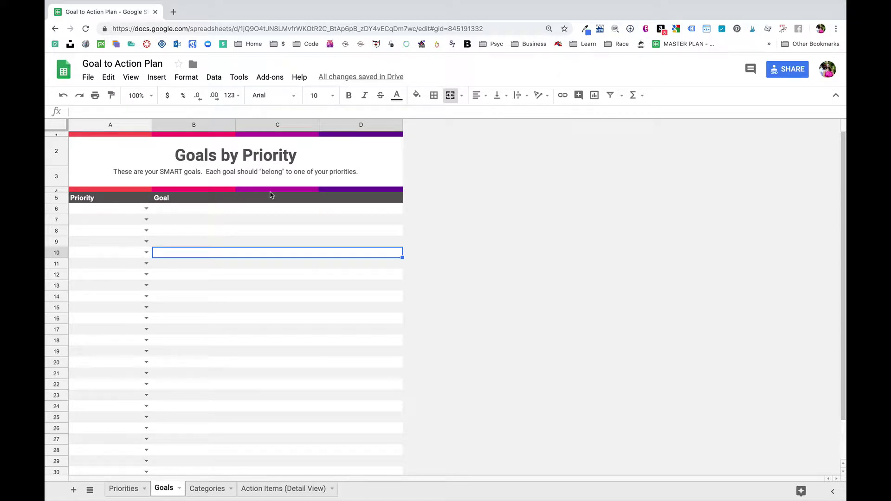
click(204, 213)
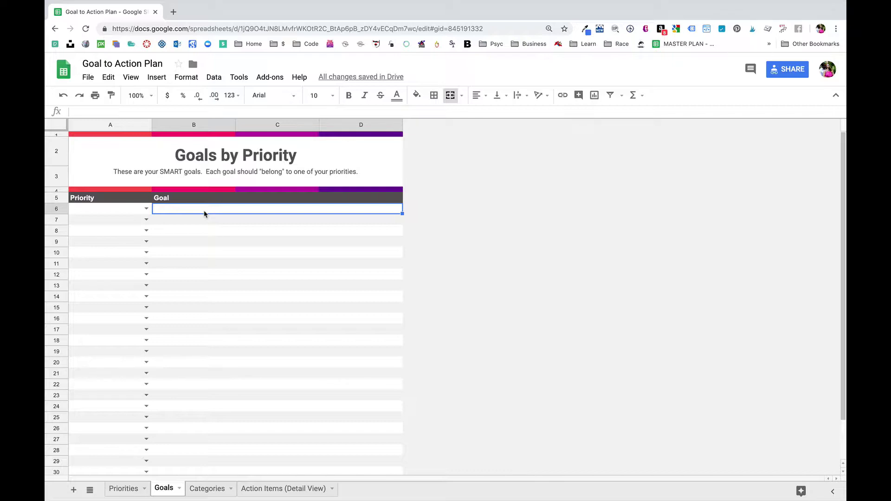
click(146, 210)
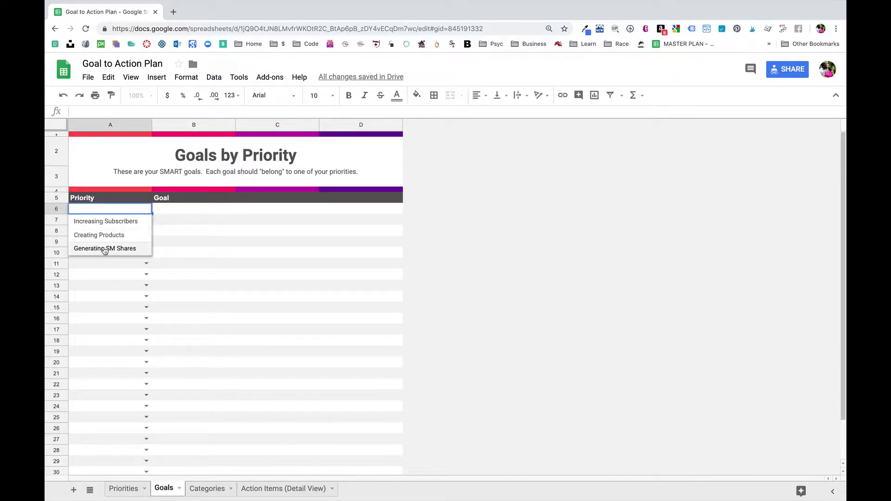
click(124, 225)
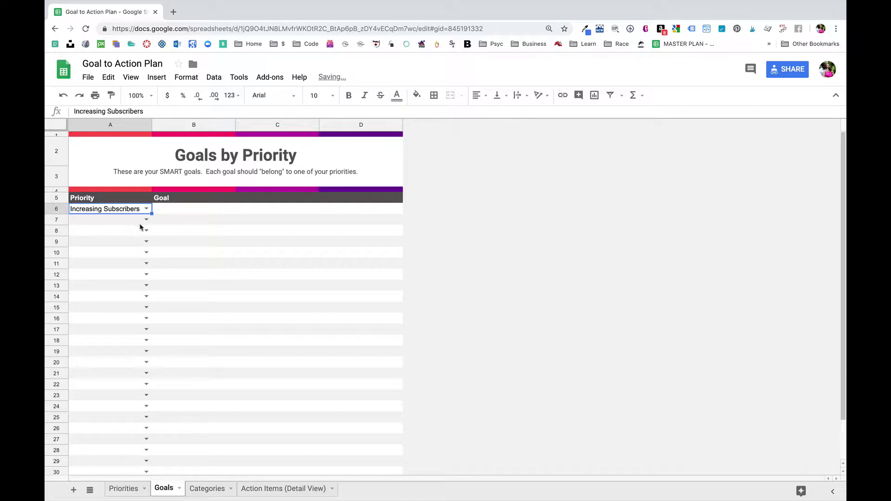
click(178, 210)
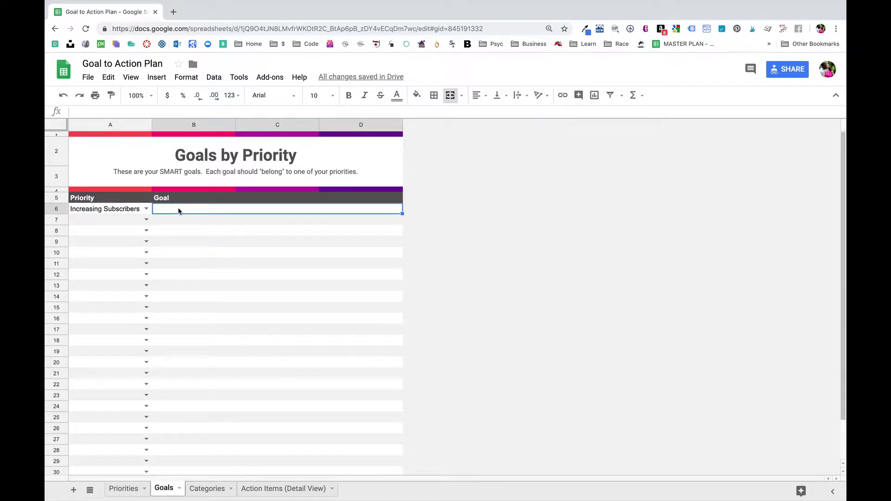
text(Get)
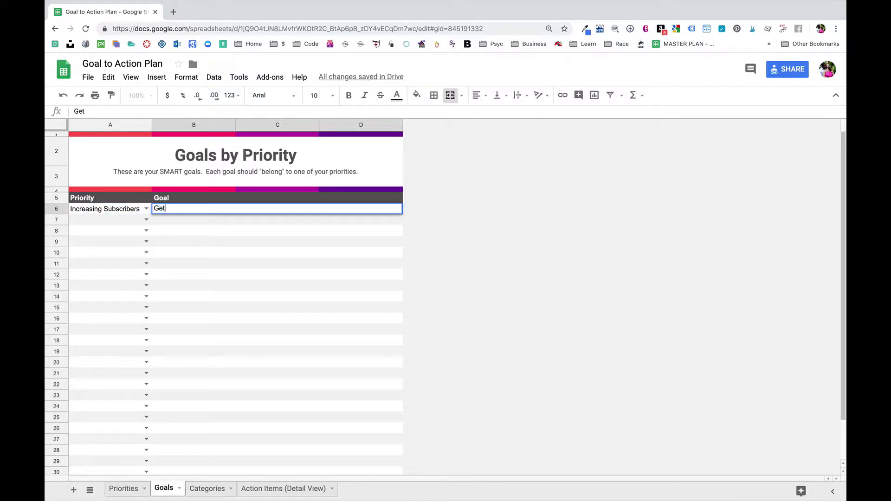
text( 1000 SUbscribers)
key(Return)
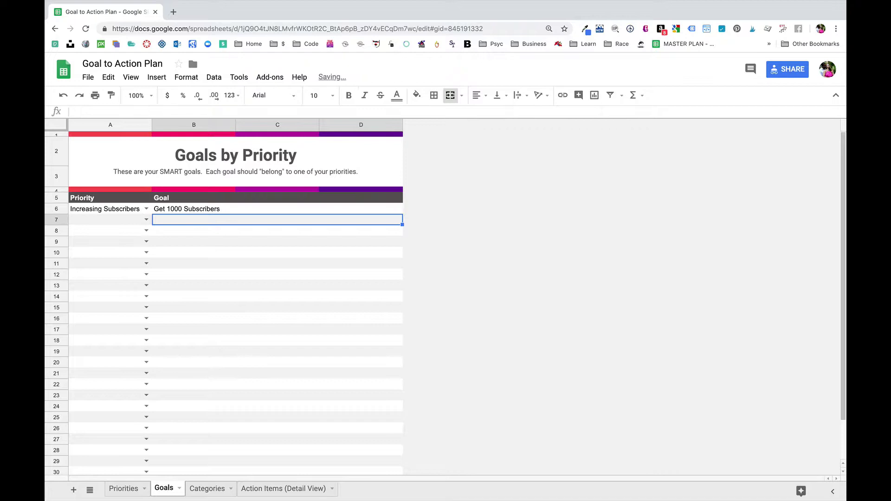
Step: Fill row 7 with the priority Creating Products and the goal "Marriage Course Launch"
click(147, 220)
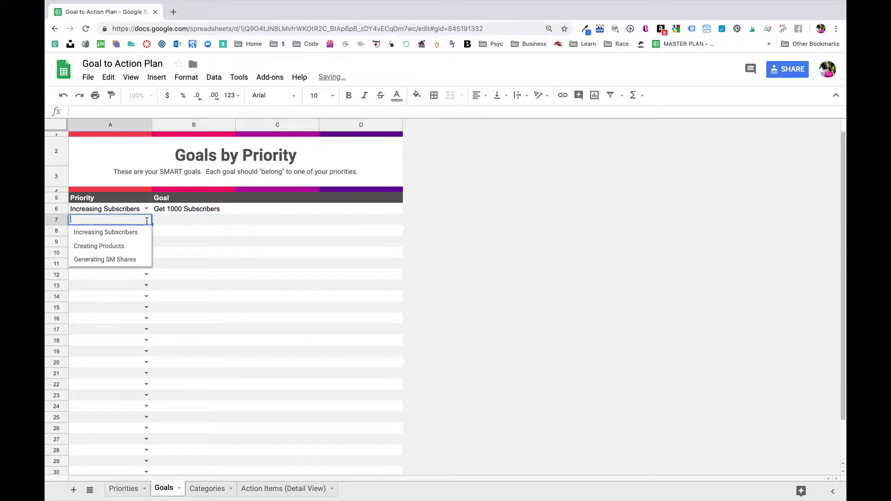
click(124, 246)
click(171, 223)
text(Finsh)
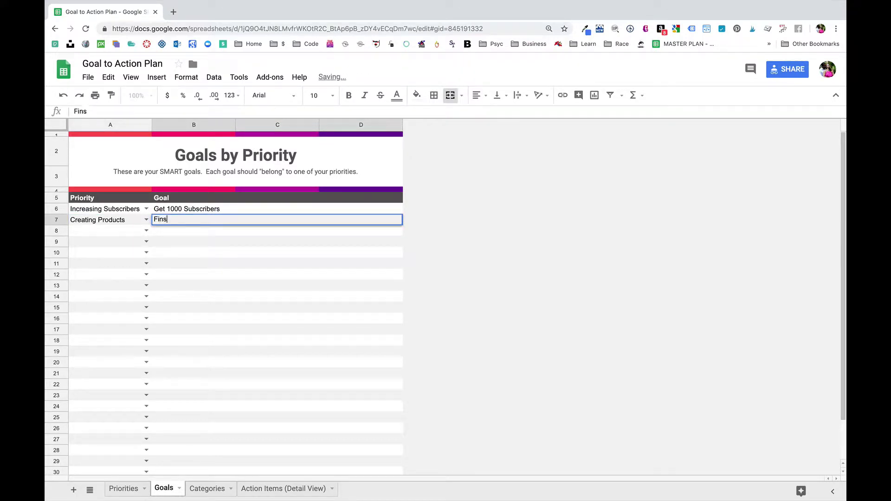
key(BackSpace)
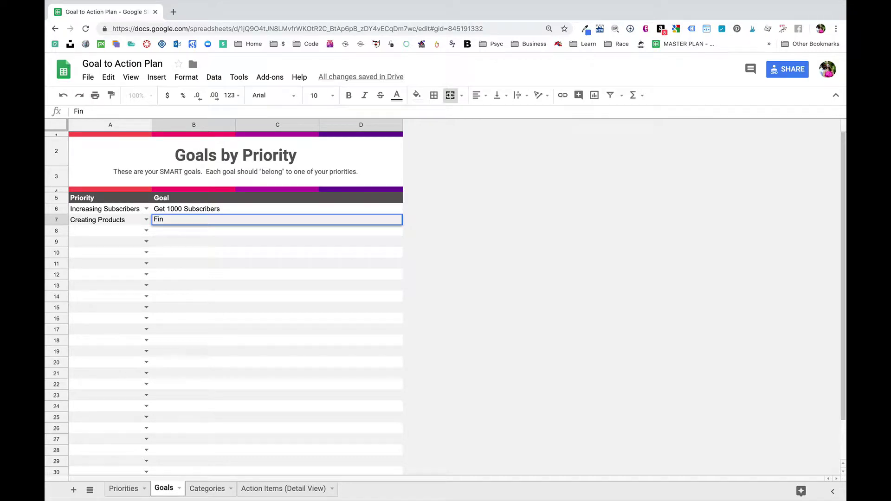
key(BackSpace)
text(Marriage Course Launch)
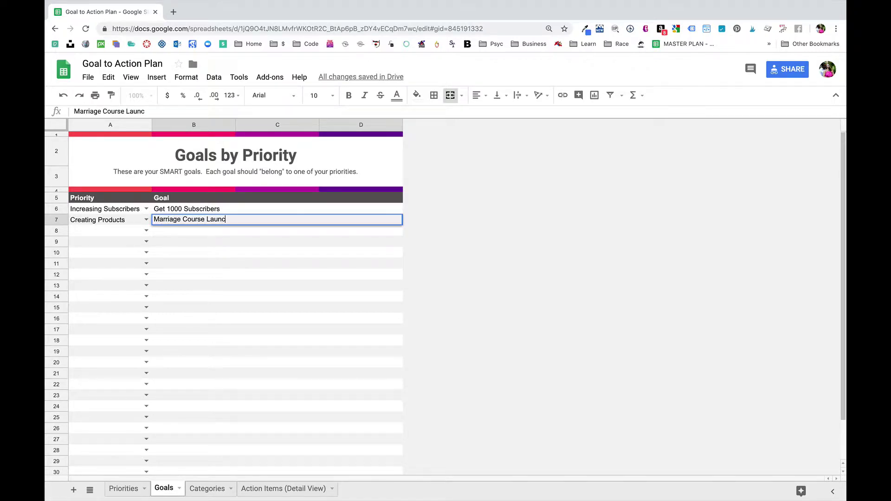
key(Return)
Step: In rows 8 to 10, add Creating Products goal "Finance Course Launch" and Generating SM Shares goals "1000 FB Followers" and "2000 Instagram Followers"
click(146, 231)
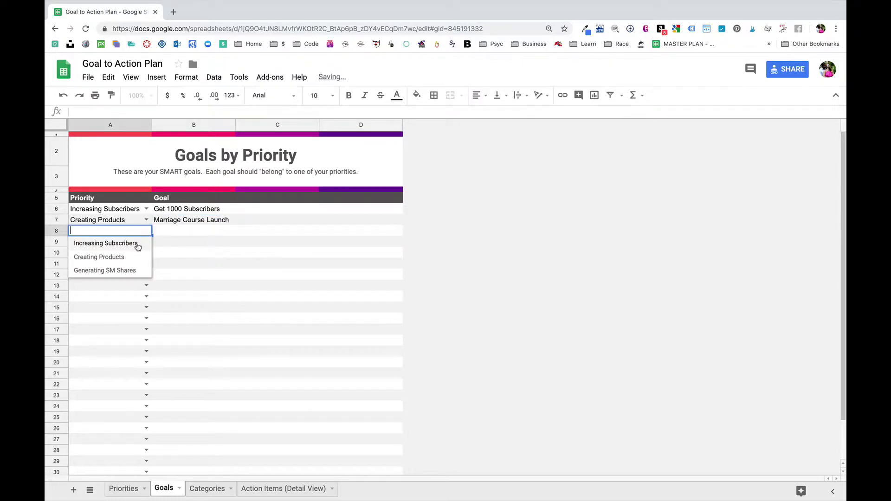
click(131, 256)
click(182, 232)
text(F)
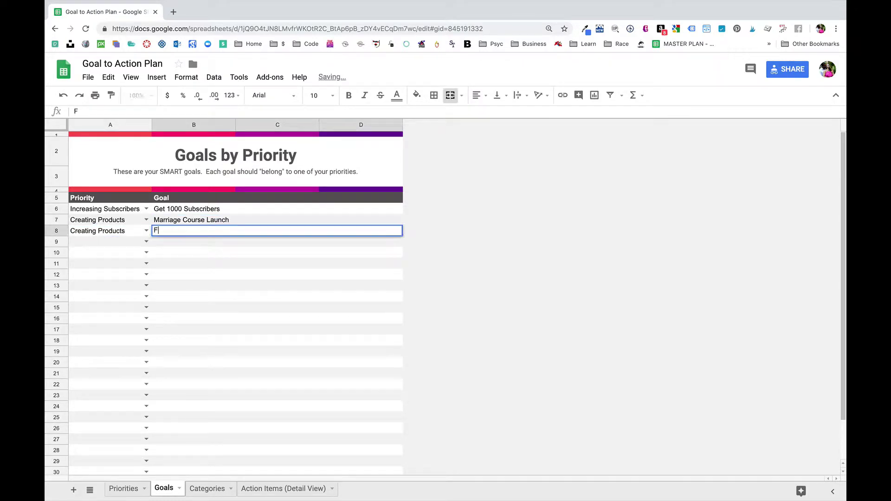
text(inance Course Launch)
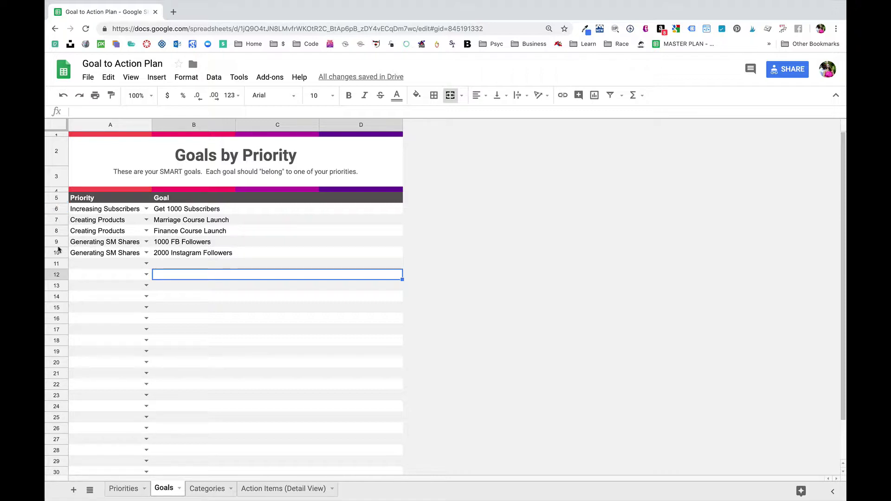
Step: Reorder the goal rows as Finance Course Launch, 1000 FB Followers, Marriage Course Launch, Get 1000 Subscribers, 2000 Instagram Followers
click(58, 231)
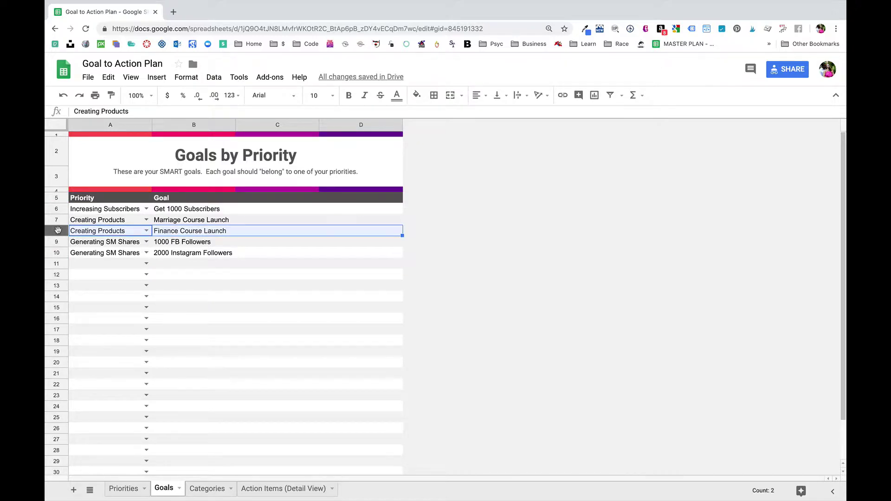
drag(58, 231, 62, 210)
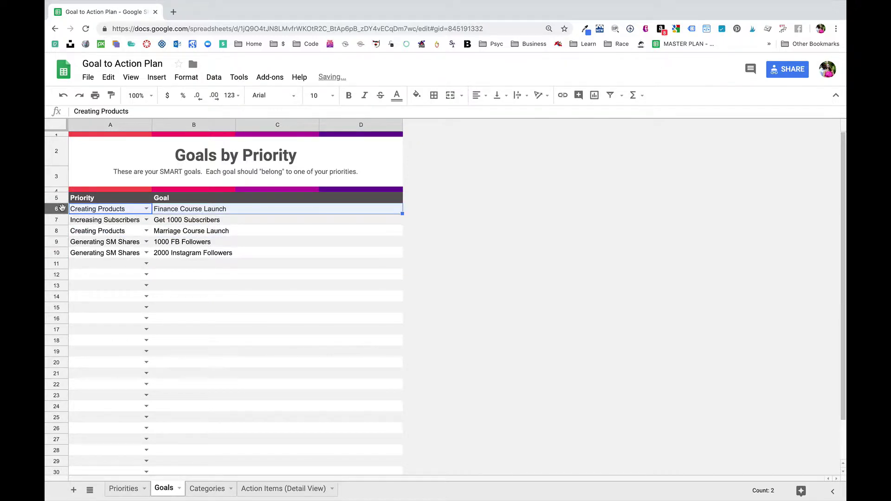
click(58, 241)
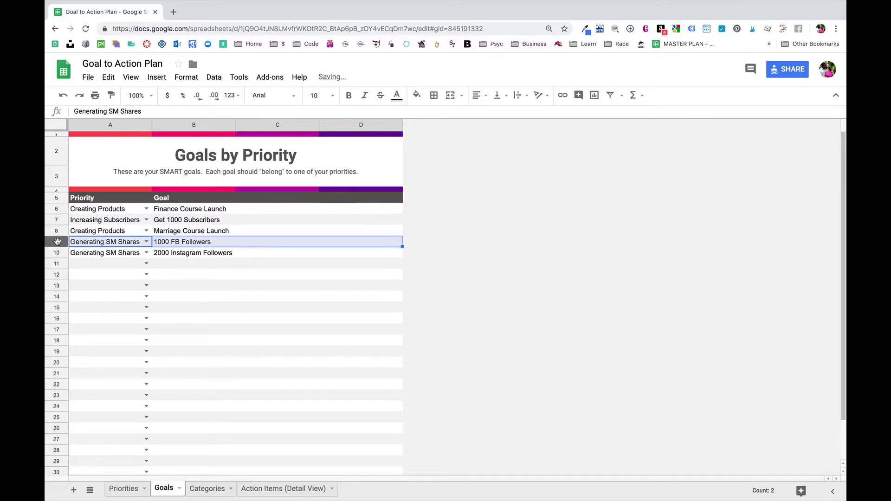
mouse_move(58, 242)
mouse_down()
mouse_move(59, 219)
mouse_move(61, 248)
mouse_up()
click(59, 231)
click(208, 292)
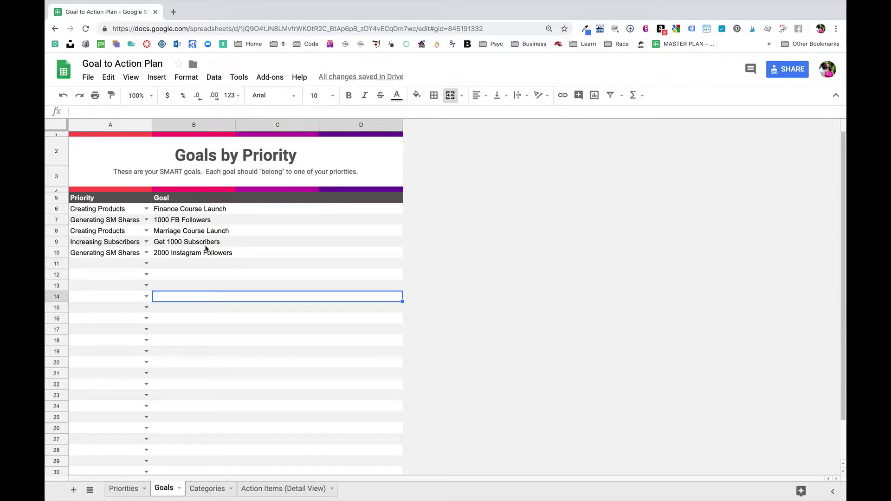
Step: Compare the goal choices offered in row 6 of the Categories sheet with the list on the Goals sheet
click(209, 490)
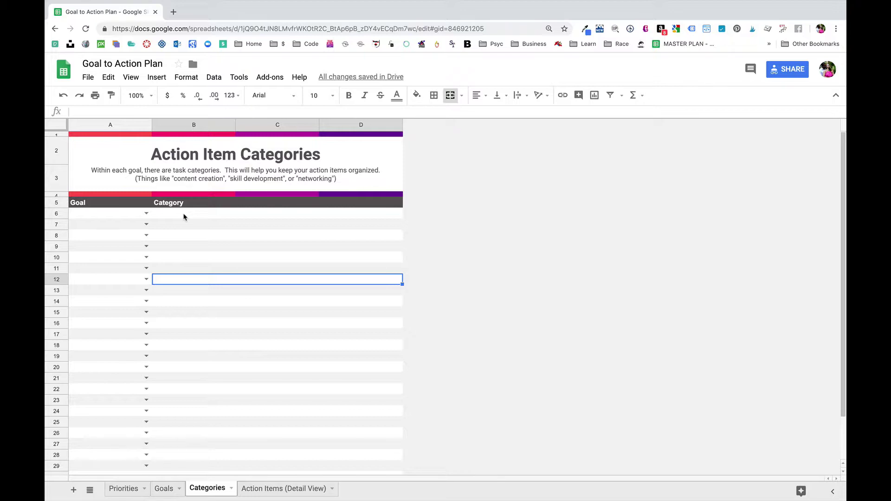
click(145, 214)
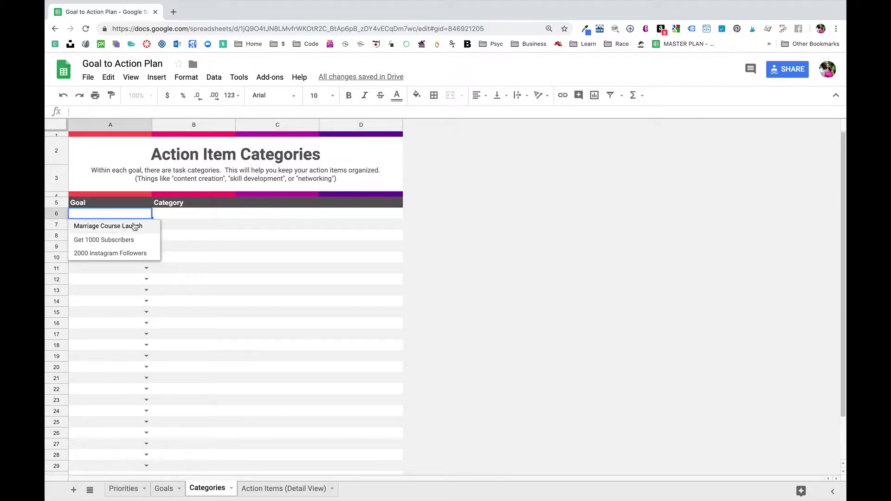
key(Escape)
click(163, 489)
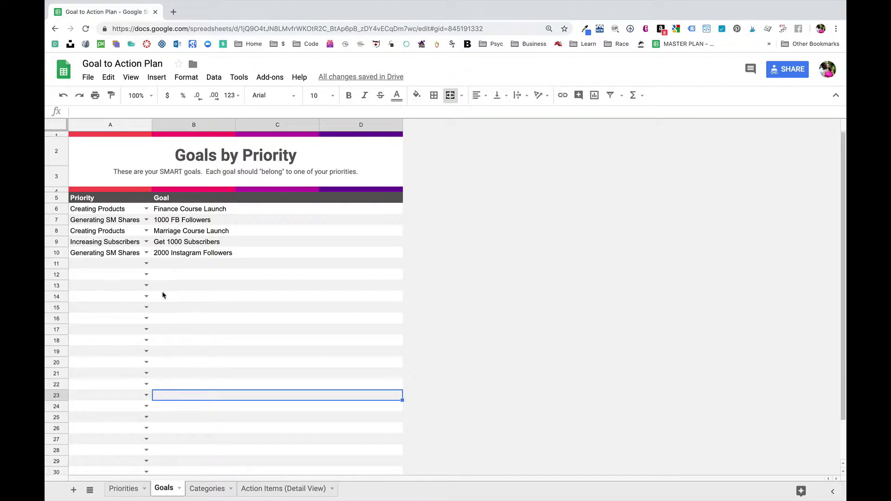
Step: On the Categories sheet, set row 6's goal to Marriage Course Launch and list Course Organization, Content Creation, Marketing, Website Integration and Research as categories
click(201, 490)
click(146, 213)
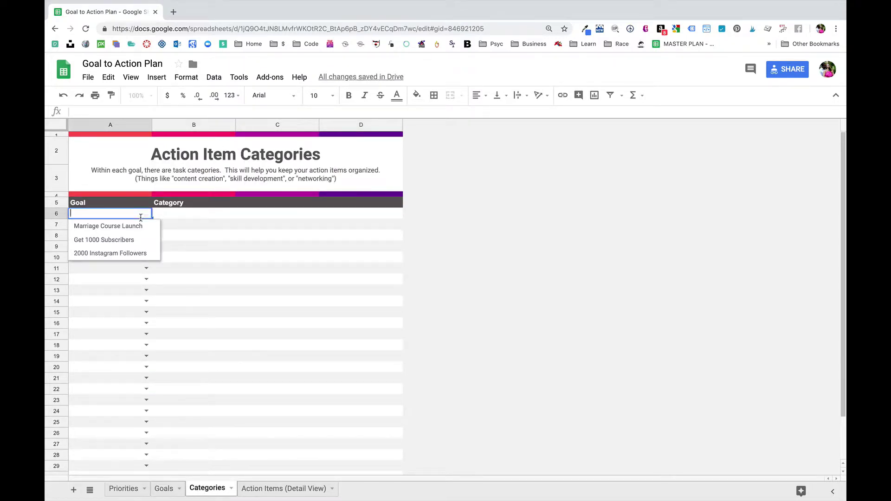
click(123, 226)
click(236, 214)
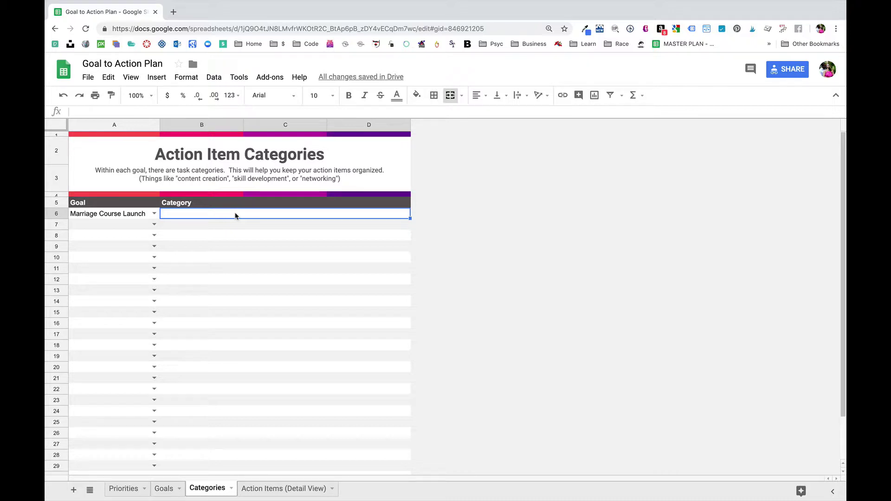
text(Course Organiz)
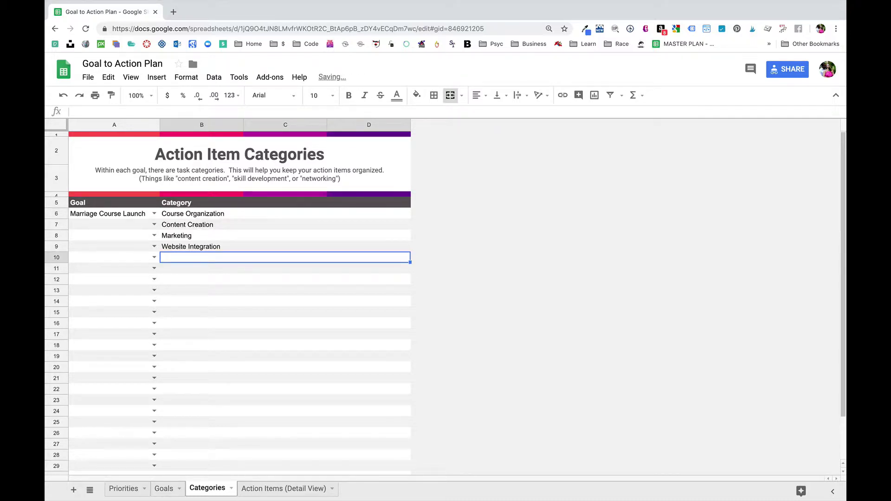
text(Research)
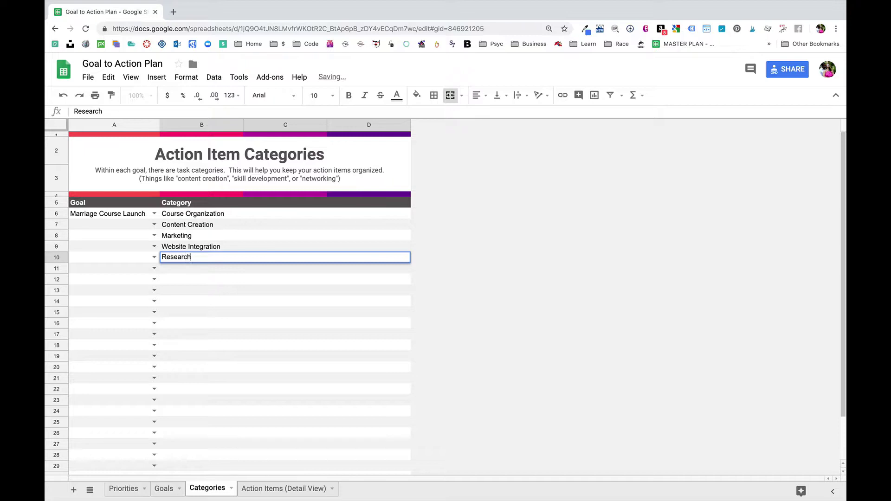
key(Return)
Step: Assign the Marriage Course Launch goal to the remaining categories in rows 7 to 10
click(154, 224)
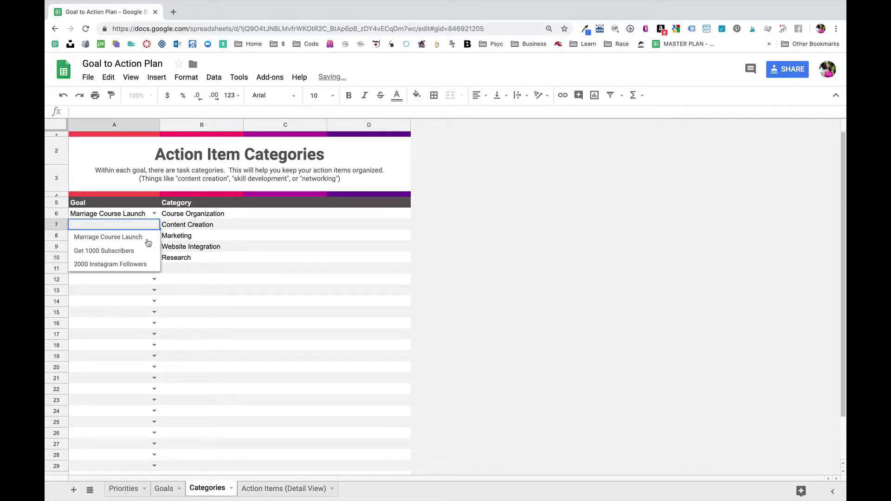
click(142, 238)
click(155, 235)
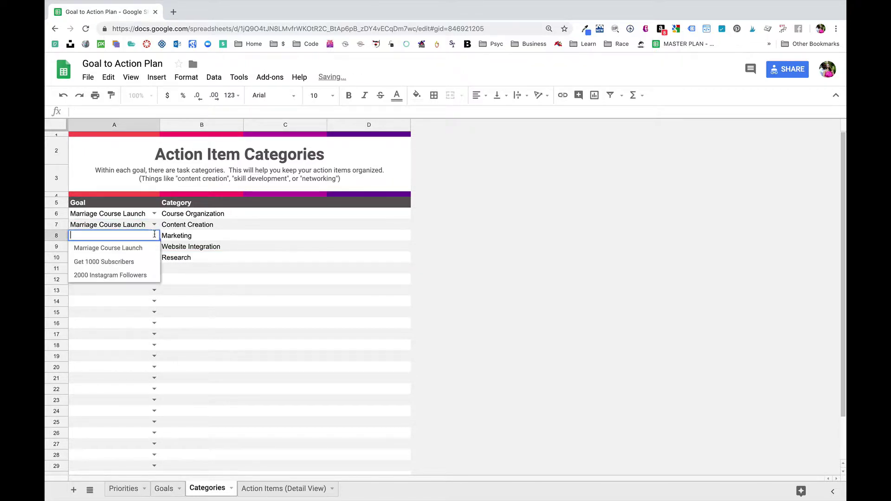
click(130, 250)
drag(160, 240, 159, 261)
click(255, 261)
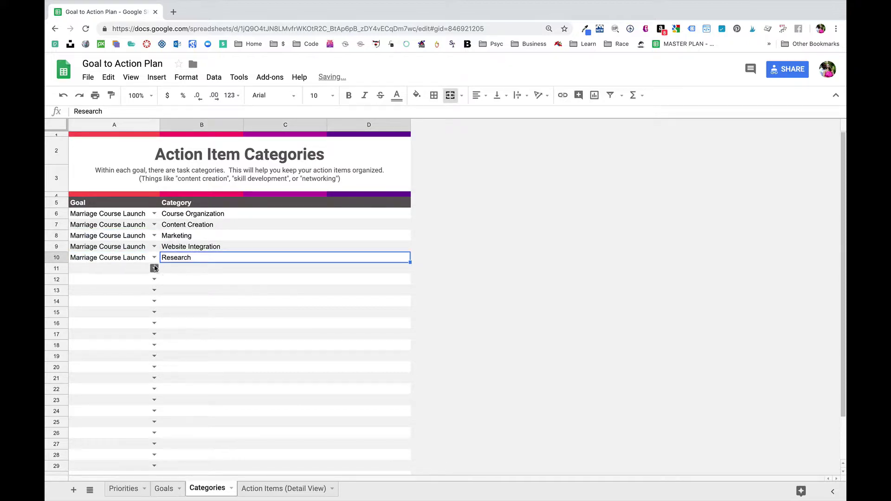
Step: In row 11 of the Categories sheet, choose the goal Get 1000 Subscribers and enter the category Create Lead Magnets
click(154, 268)
click(133, 299)
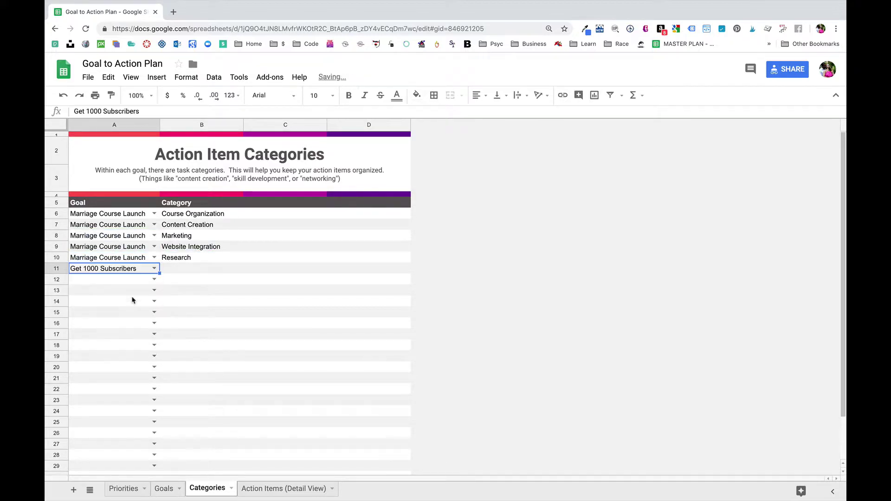
click(194, 268)
text(Create Lead Magnets)
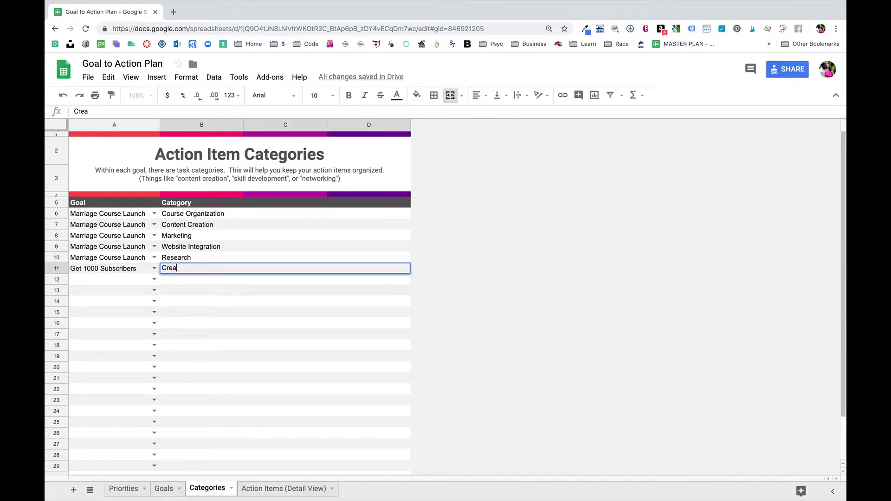
key(Return)
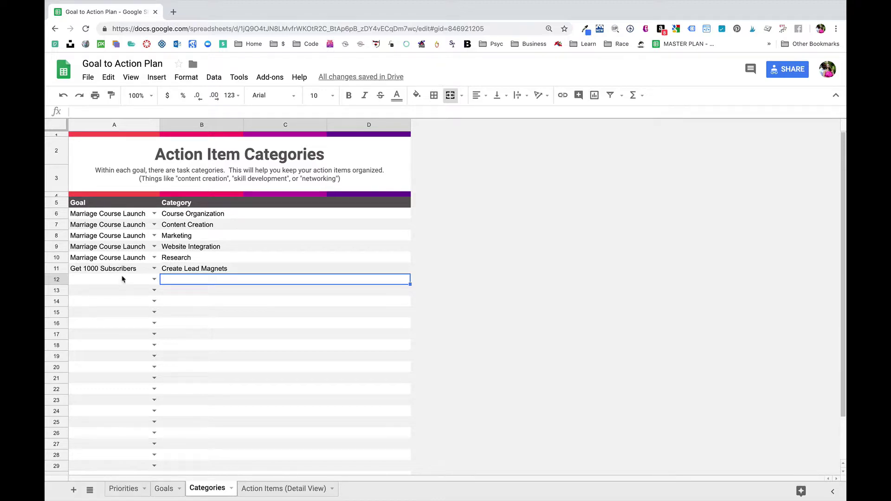
Step: On the Action Items (Detail View) sheet, set row 14's goal to Get 1000 Subscribers and list Create Lead Magnet #1, Create Lead Magnet #2, Create Pins for Existing LM
click(284, 489)
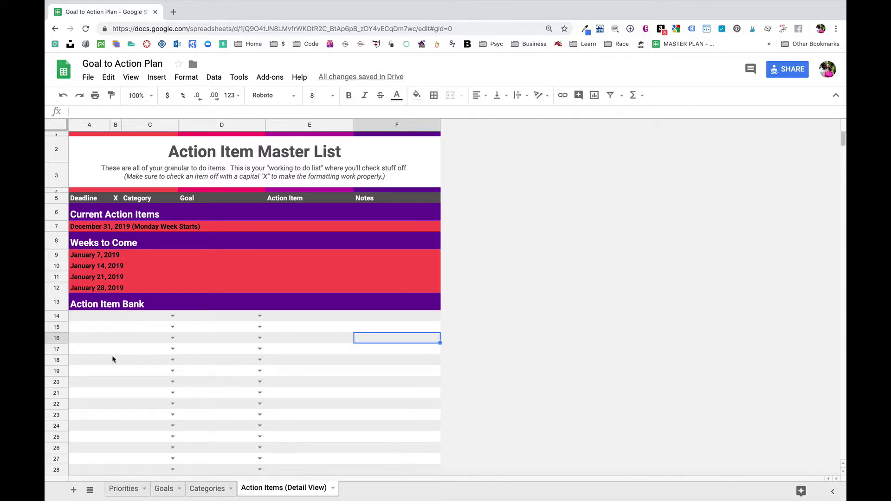
scroll(113, 359, down, 5)
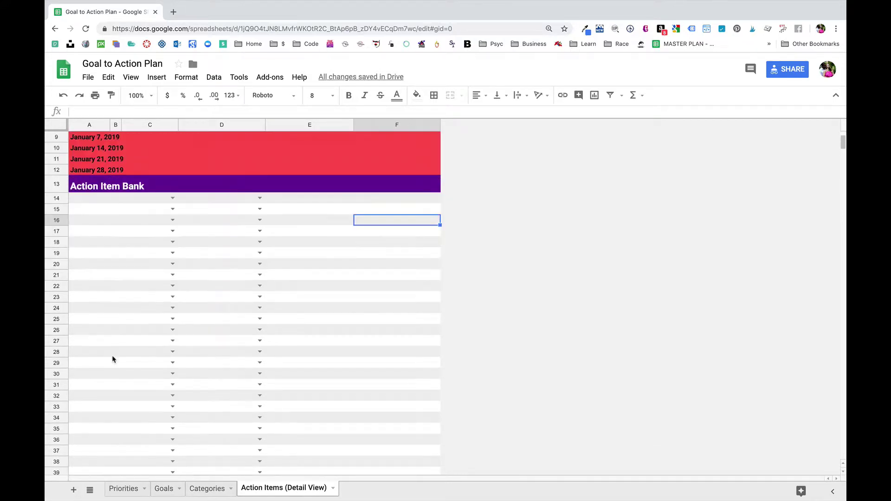
scroll(112, 359, up, 5)
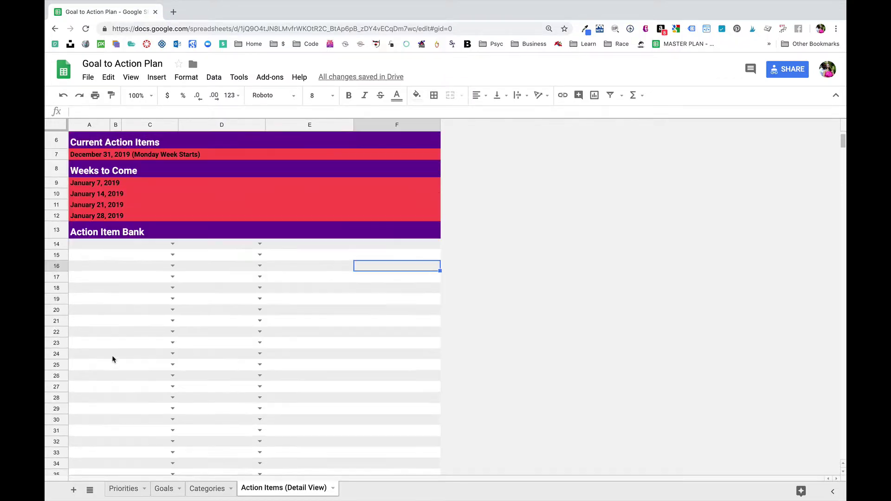
scroll(113, 359, up, 1)
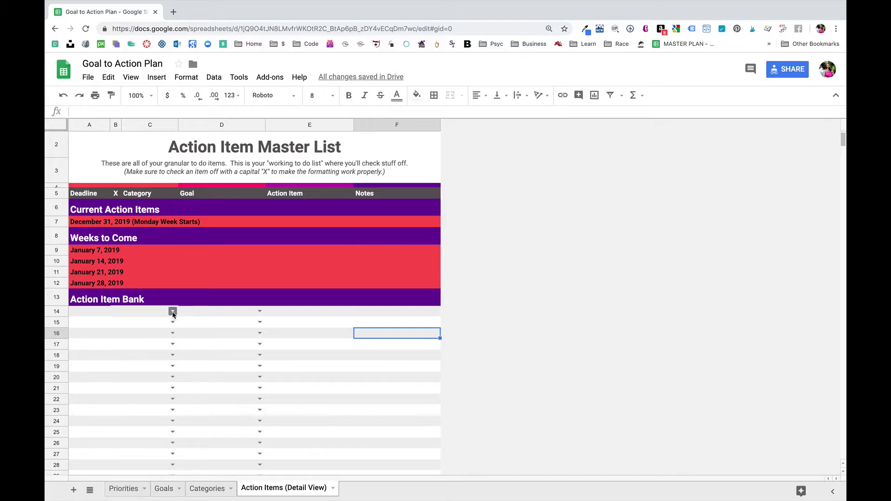
click(259, 311)
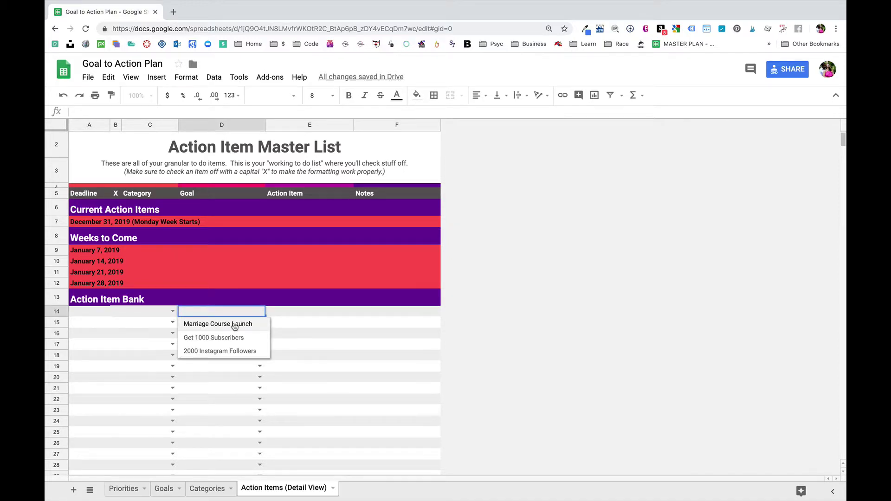
click(231, 339)
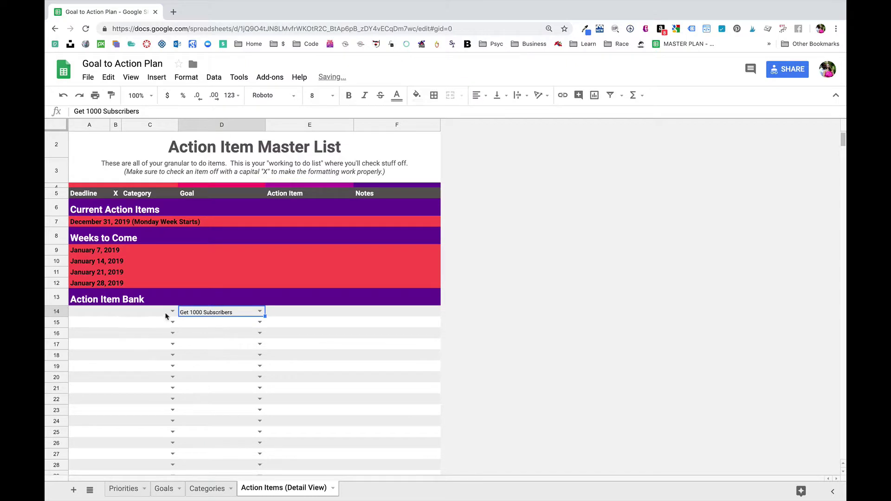
click(285, 315)
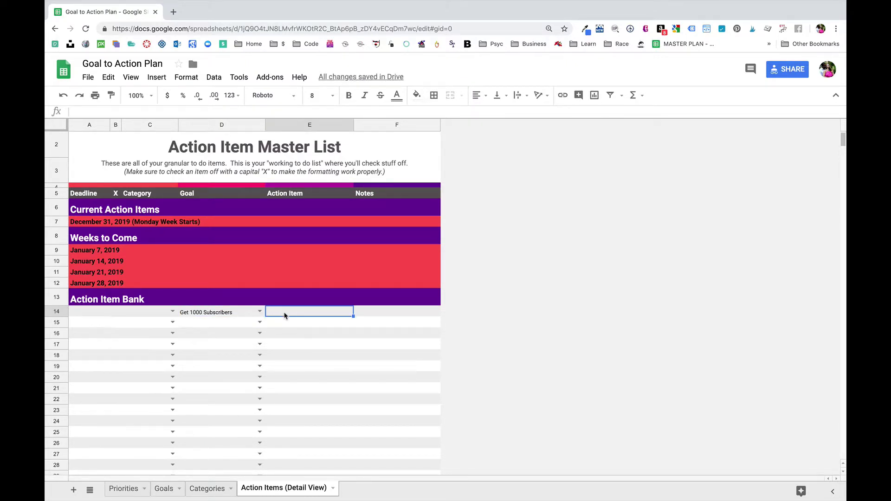
text(Crea)
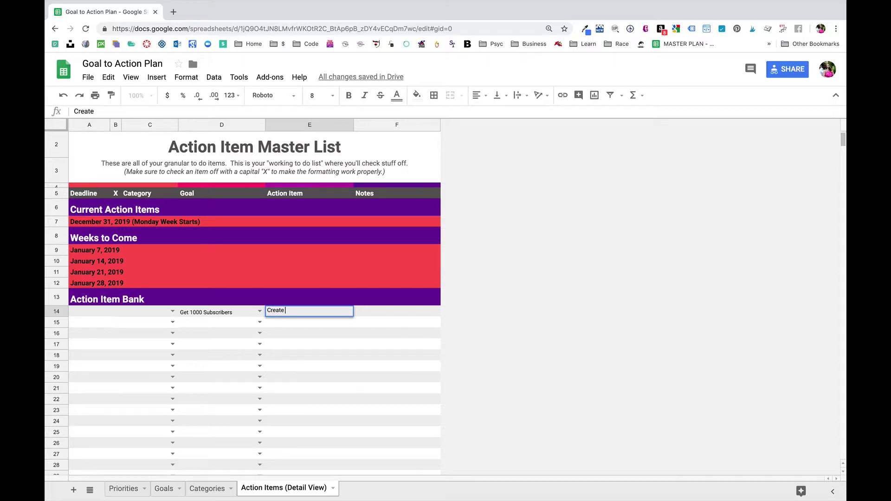
text(te)
Step: Assign the Get 1000 Subscribers goal to the Create Lead Magnet #2 and Create Pins for Existing LM rows
drag(218, 312, 243, 334)
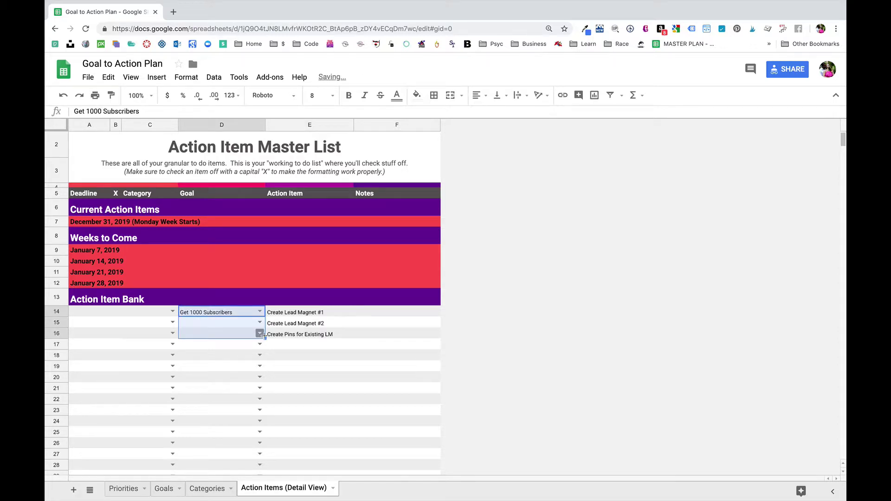
click(244, 313)
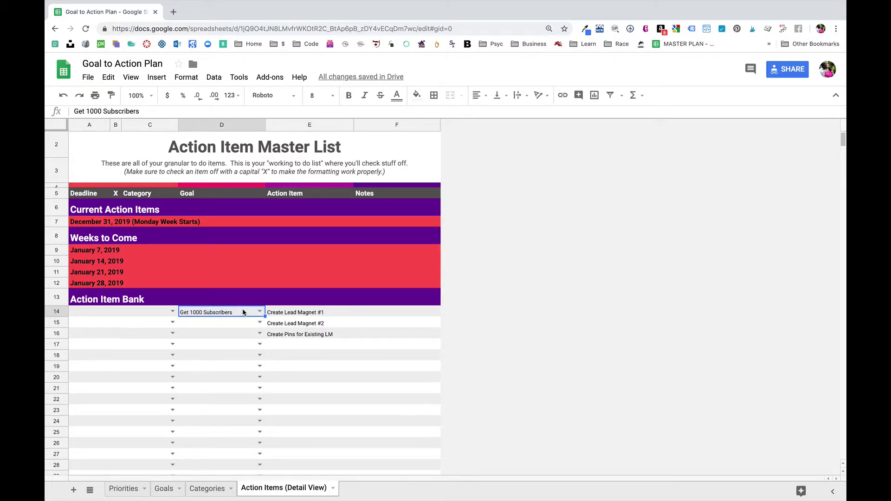
click(259, 323)
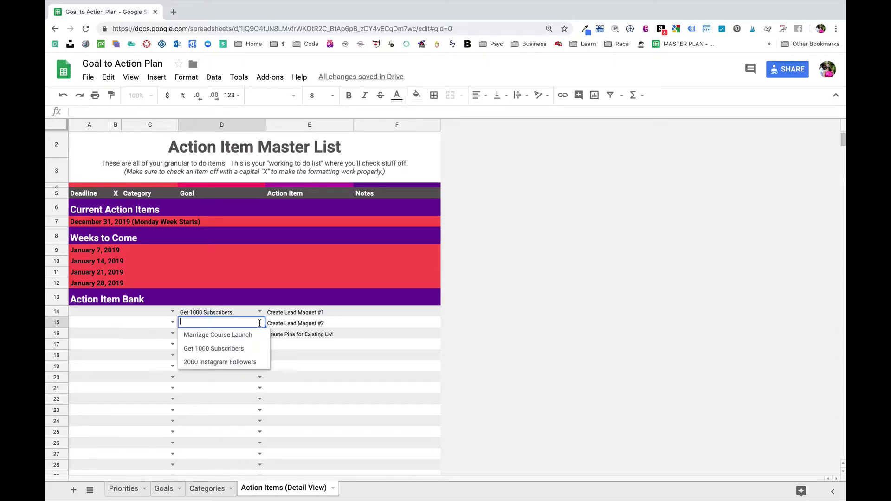
click(233, 349)
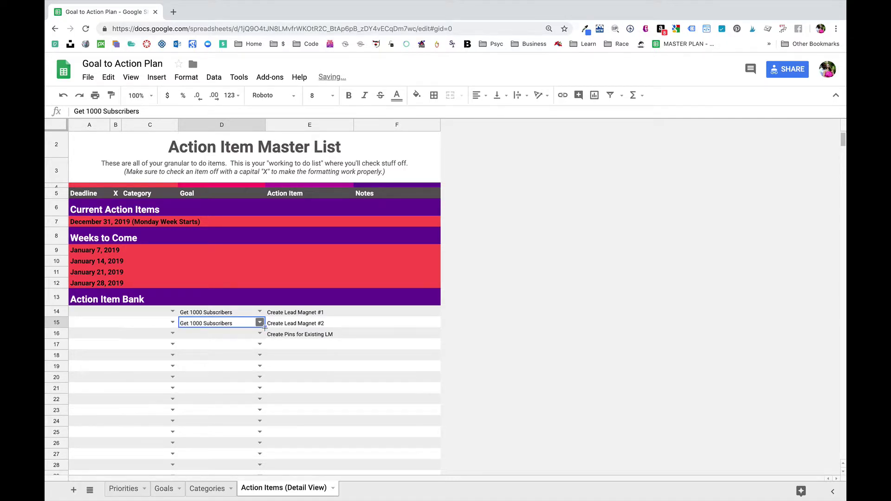
drag(265, 327, 265, 339)
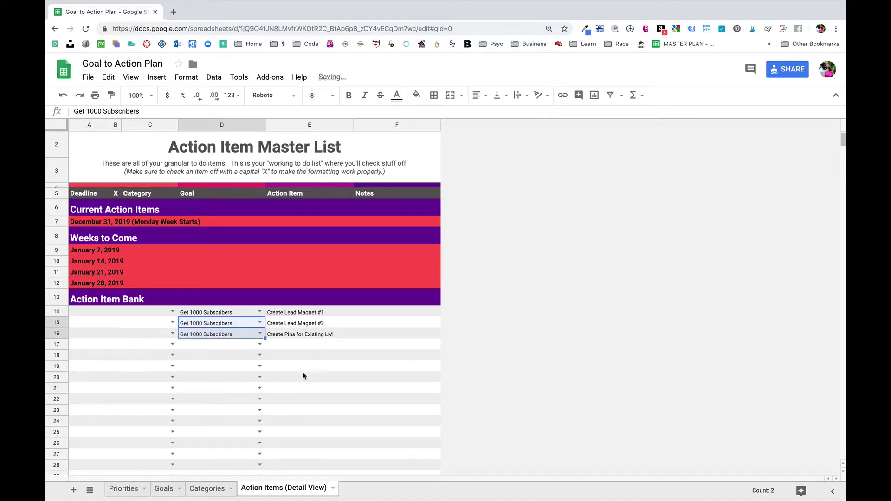
click(324, 401)
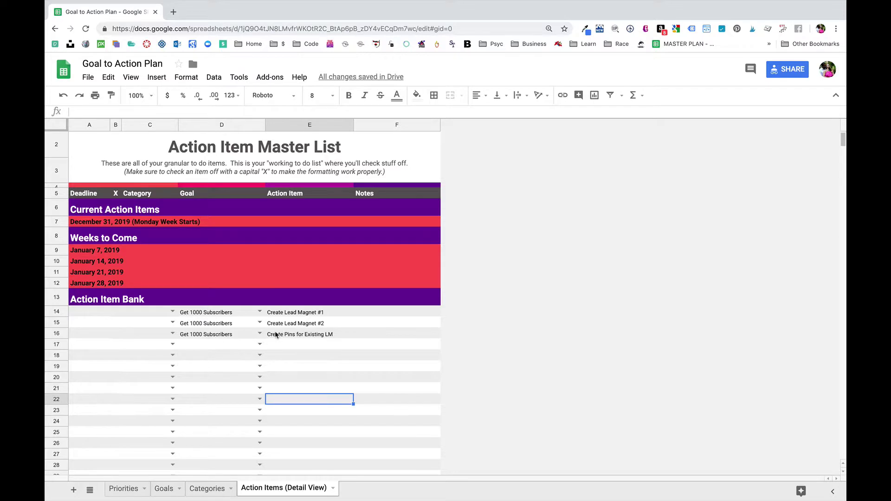
Step: Add Marriage Course Launch items Research Methodologies, Research Portals, Create Outline, Module 1 Content, Module 2 Content, and 2000 Instagram Followers items Research Networking, Invite Friends
click(259, 344)
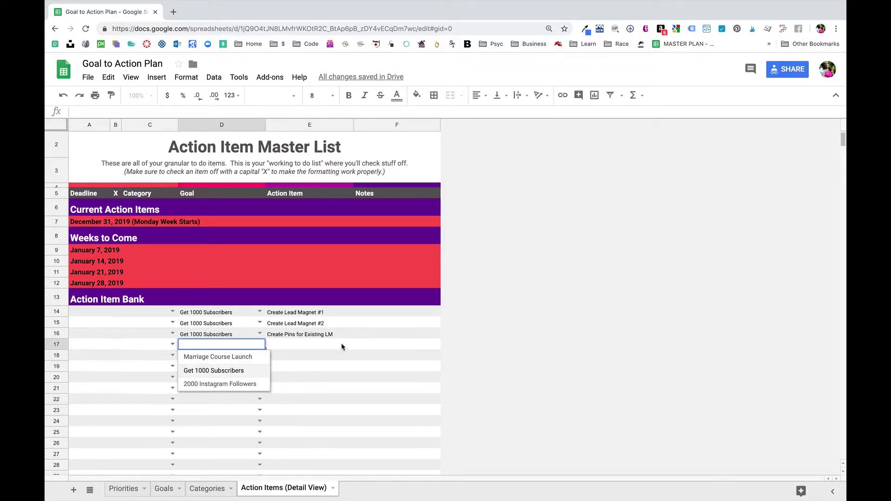
click(313, 348)
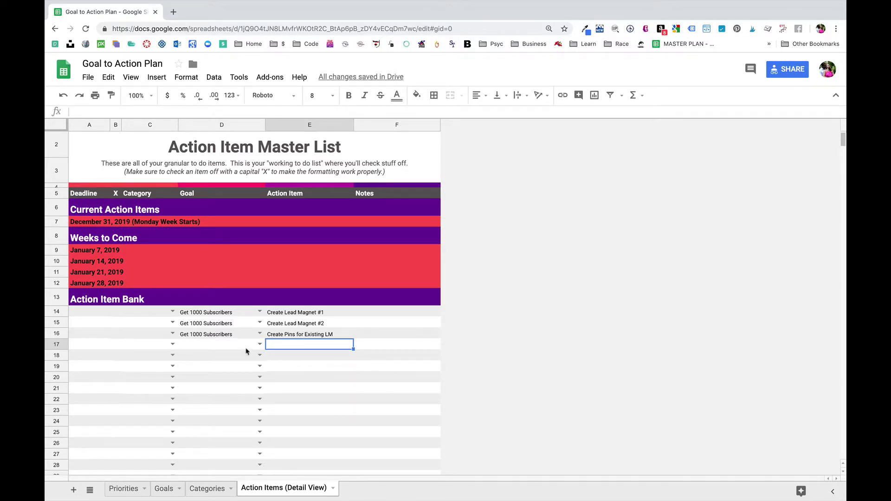
click(260, 345)
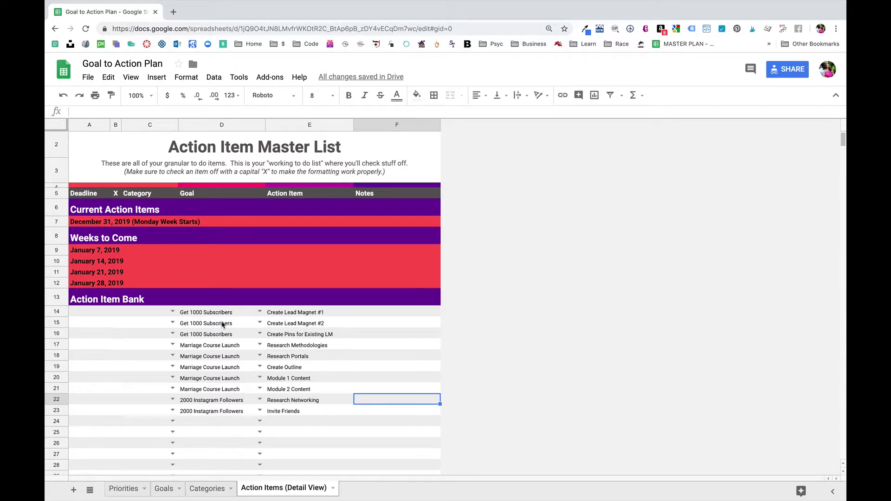
Step: Set the category of the three Get 1000 Subscribers action items in rows 14 to 16 to Content Creation
click(172, 312)
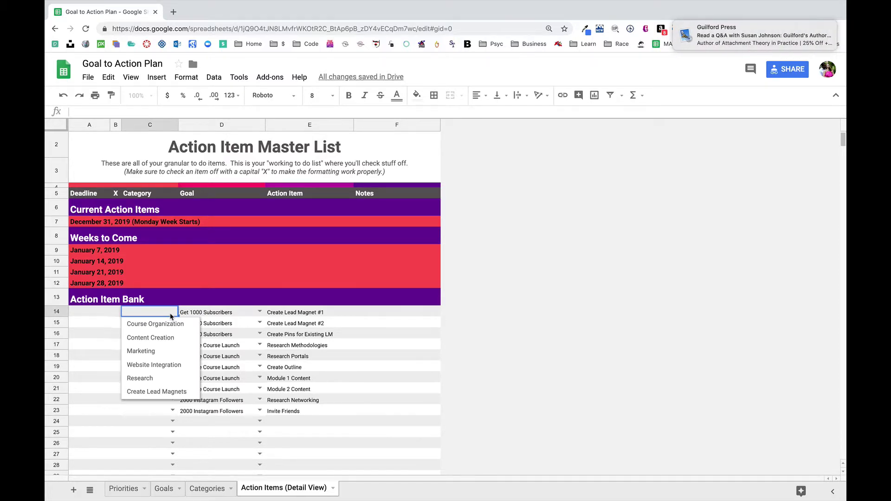
click(164, 337)
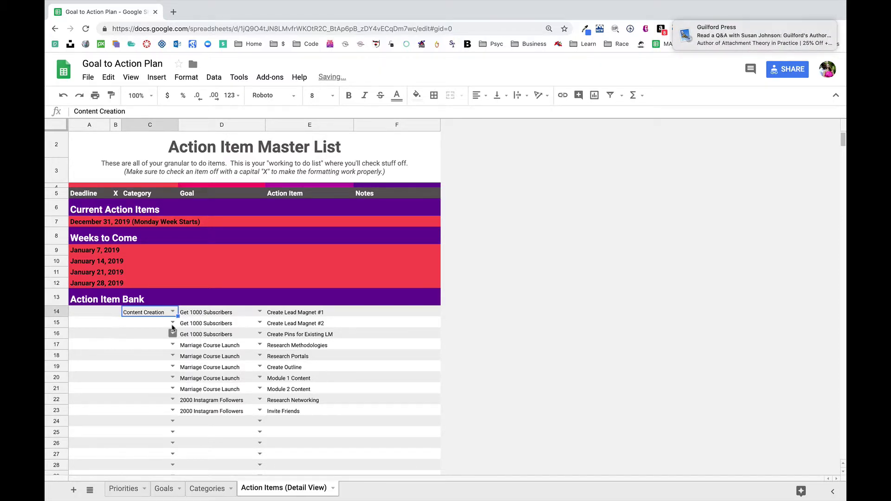
click(172, 323)
click(160, 349)
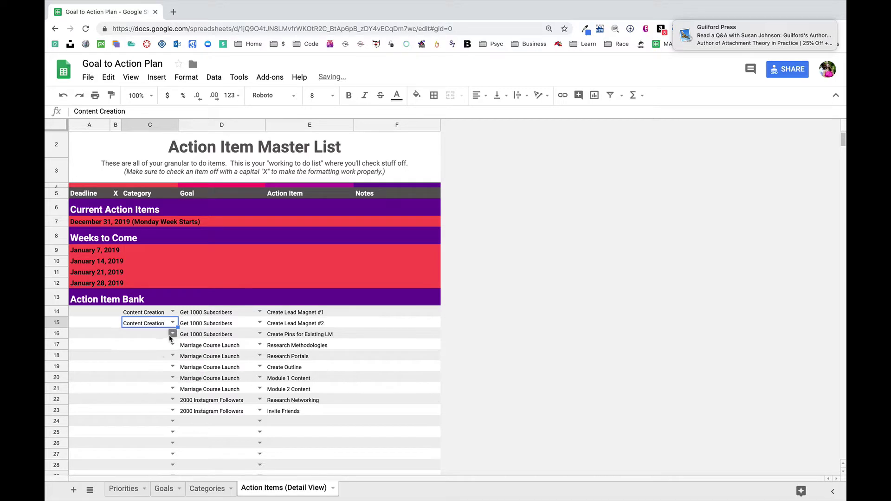
click(172, 334)
click(161, 361)
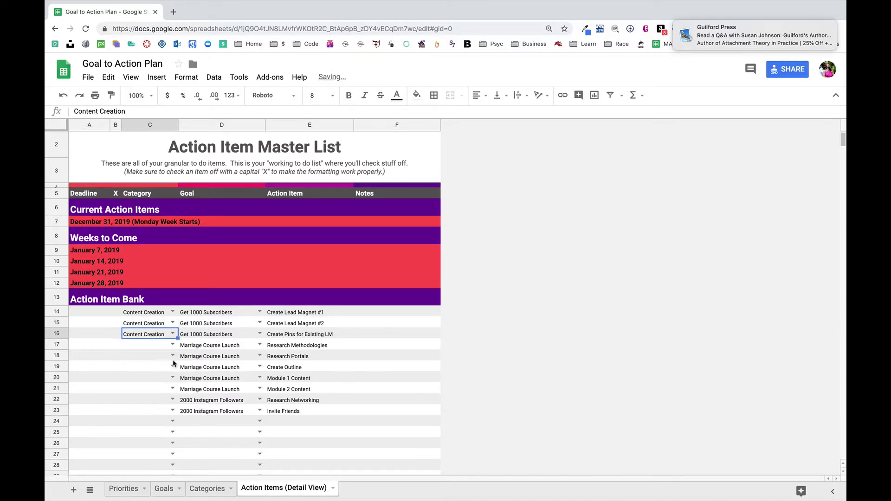
Step: Categorize rows 17 and 18 as Research, row 19 as Course Organization, rows 20 and 21 as Content Creation, and row 22 as Research
click(173, 345)
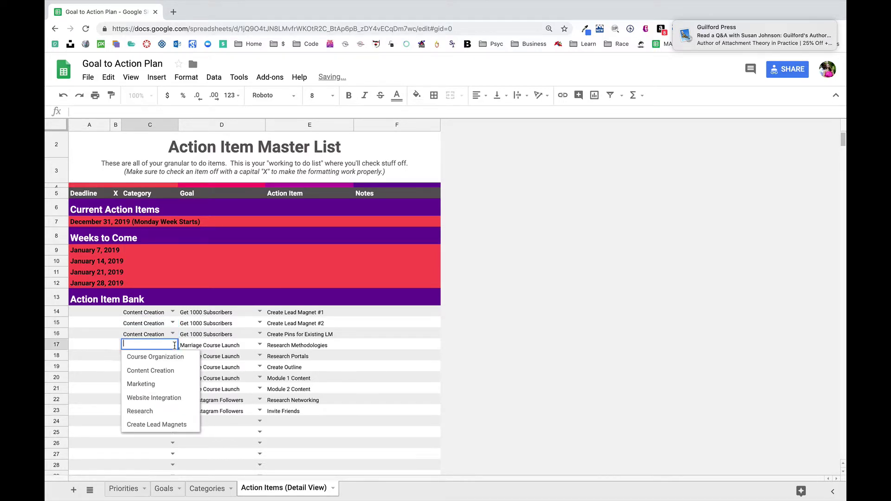
click(148, 411)
click(172, 356)
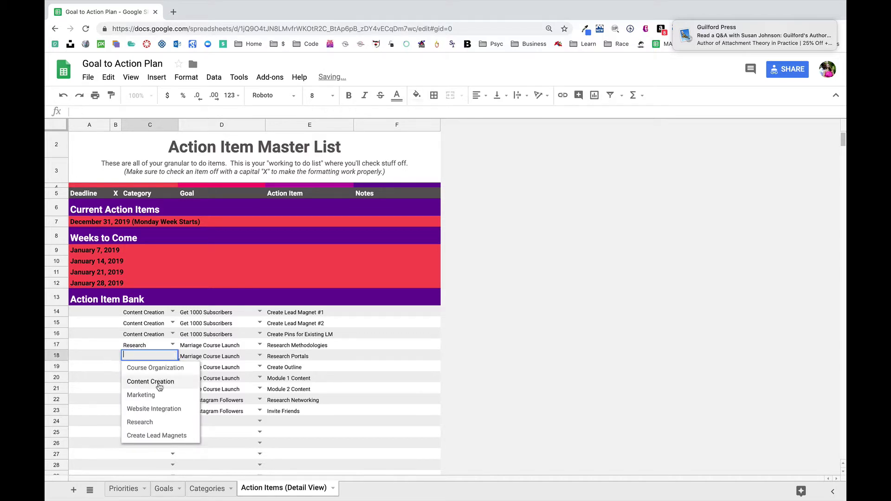
click(140, 422)
Step: Check the category choices for Invite Friends, and add a Networking category for the 2000 Instagram Followers goal in row 12 of the Categories sheet
click(173, 411)
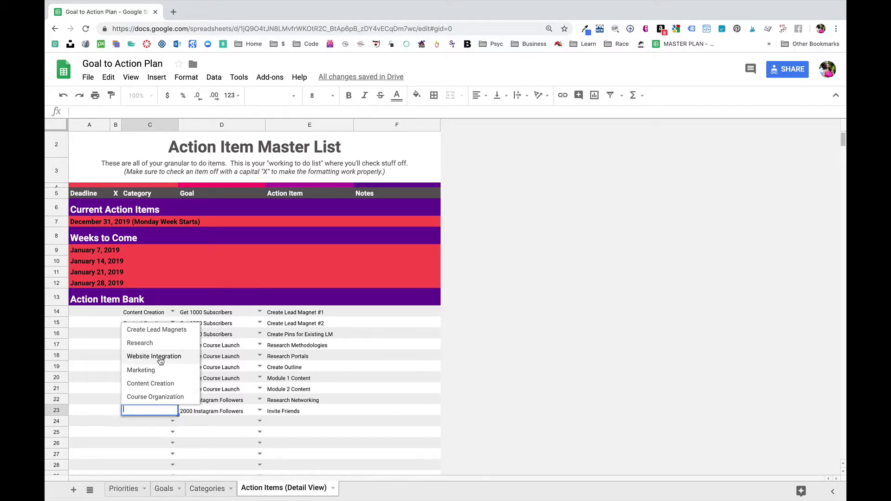
click(206, 490)
click(155, 279)
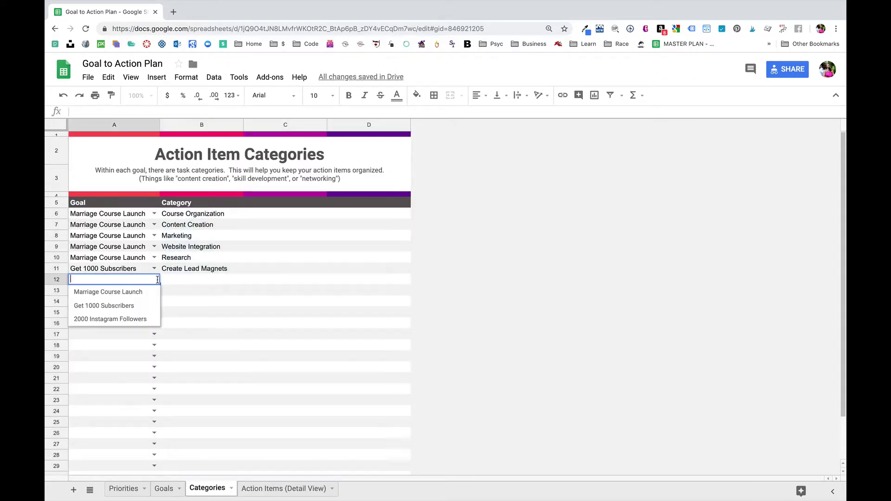
click(128, 321)
click(174, 281)
text(N)
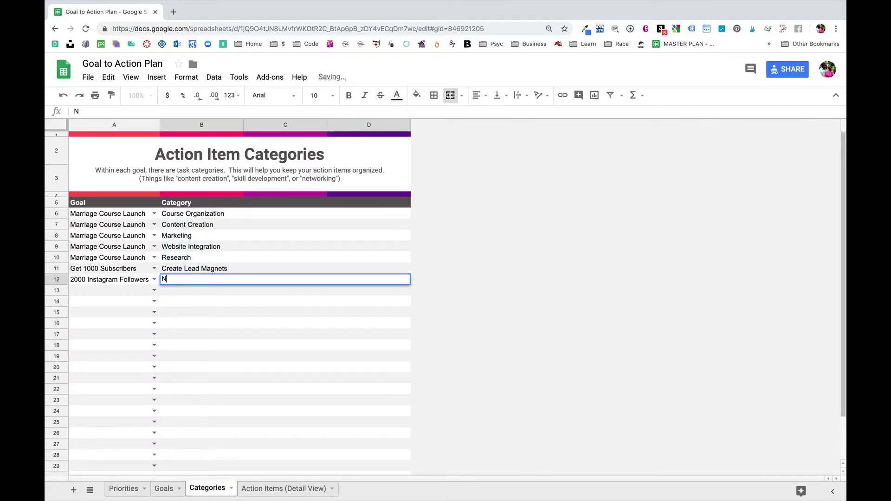
text(etworking)
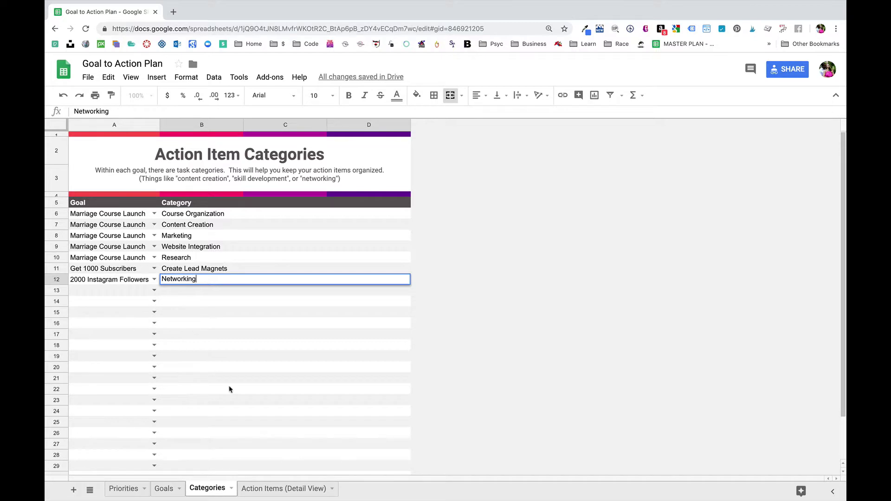
Step: Back on the Action Items (Detail View) sheet, set the Invite Friends item's category to Networking
click(274, 490)
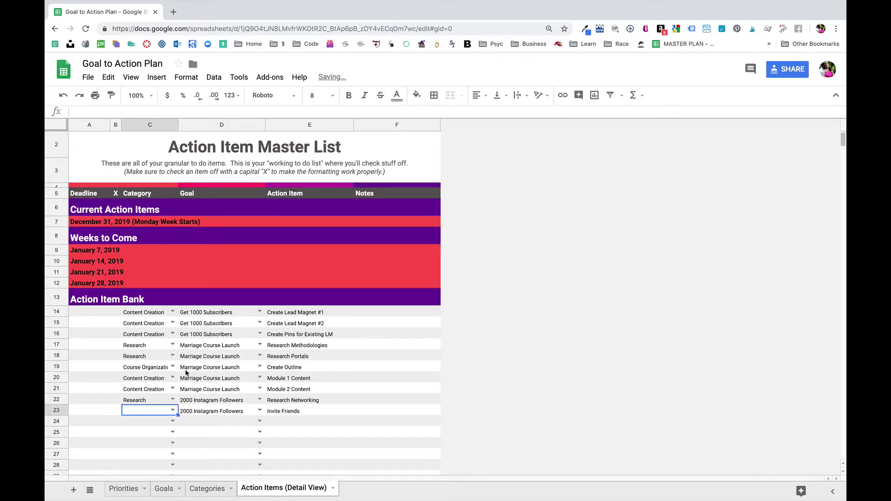
click(174, 413)
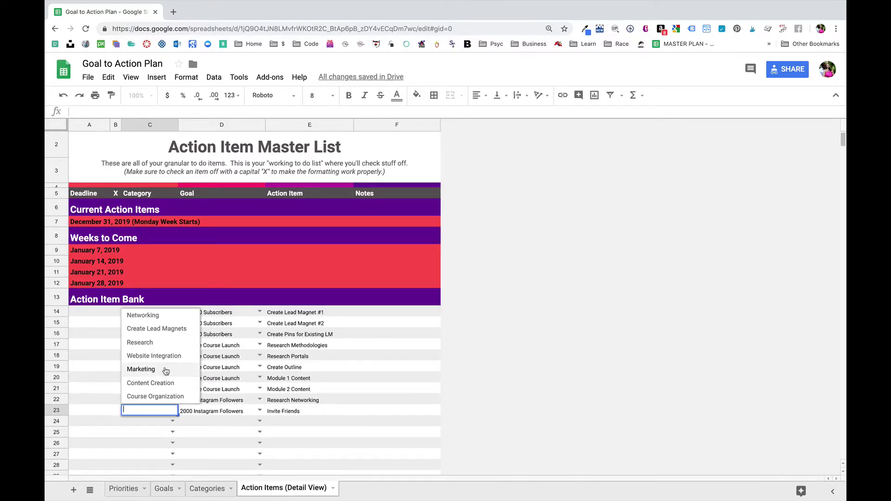
click(163, 319)
click(225, 433)
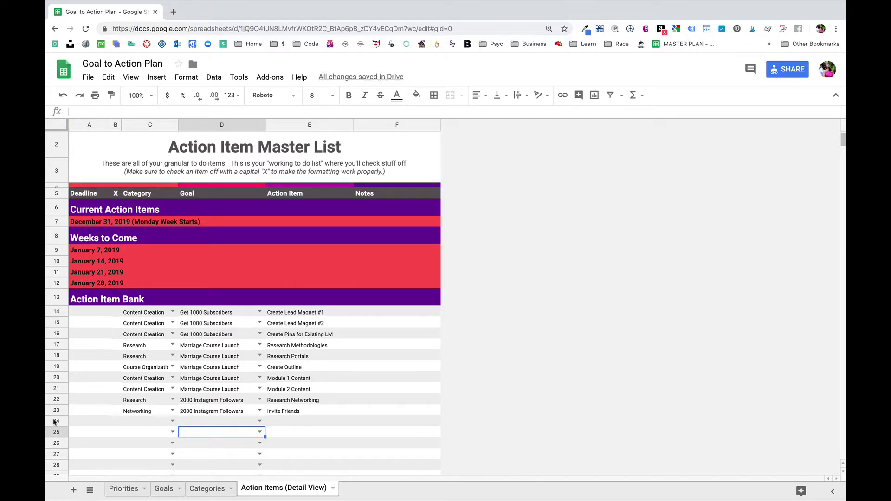
Step: Move the Research Portals row from the Action Item Bank to directly below the December 31, 2019 week in Current Action Items
click(58, 355)
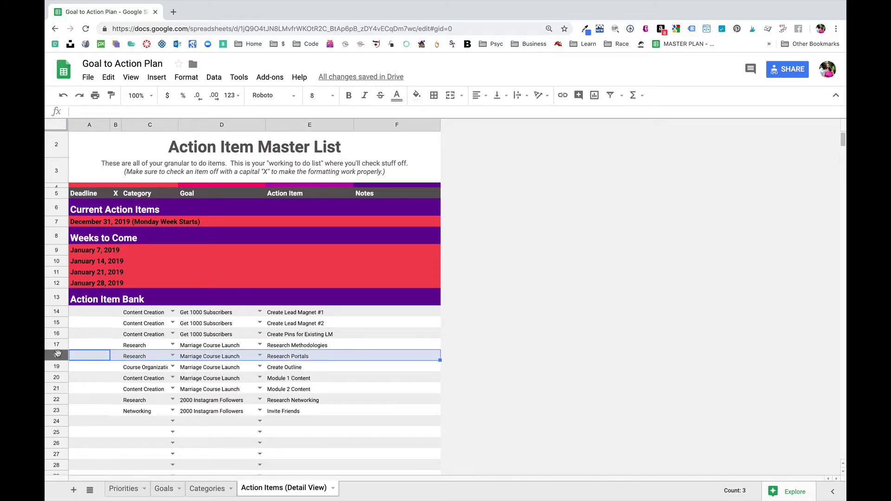
drag(58, 355, 67, 232)
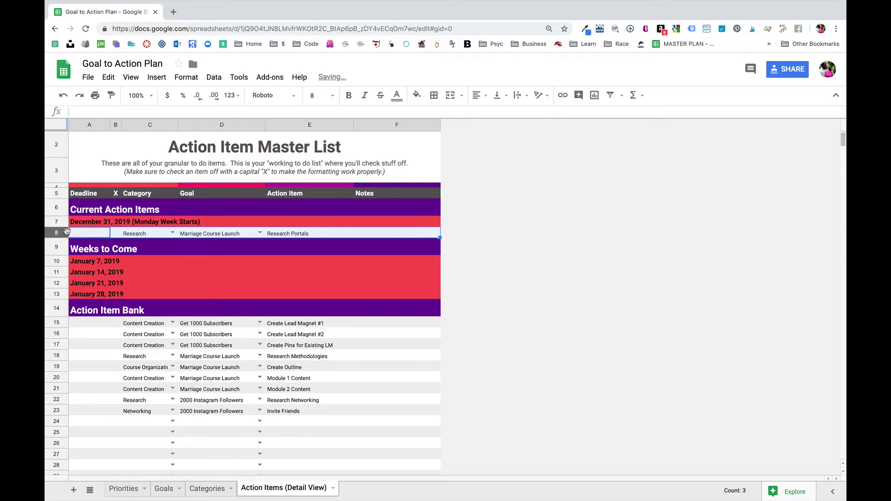
Step: Move the Create Lead Magnet #1 and Invite Friends rows from the Action Item Bank to below Research Portals in Current Action Items
click(59, 322)
drag(59, 322, 64, 240)
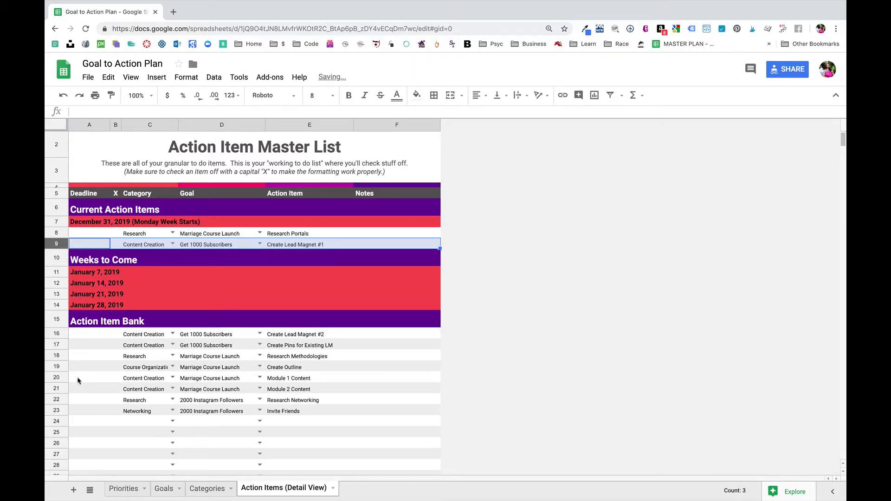
click(60, 410)
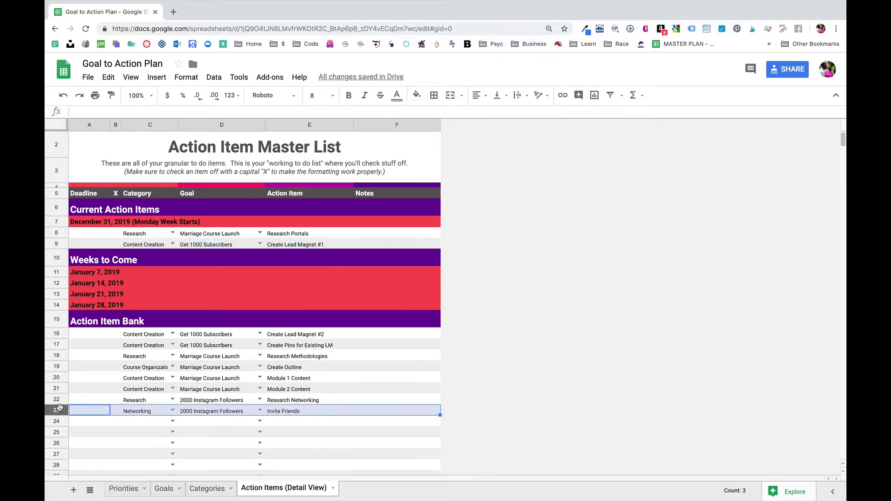
drag(59, 409, 69, 255)
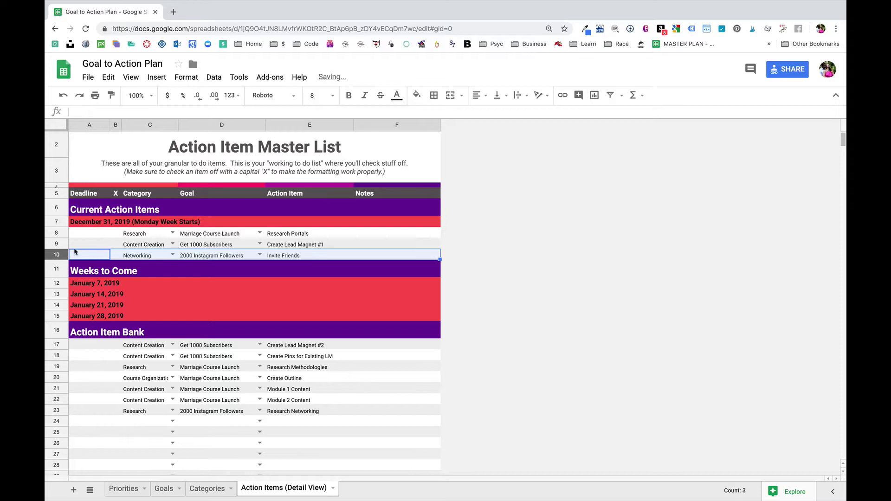
Step: Set the deadline of the Research Portals item to 1/10/2019
click(91, 234)
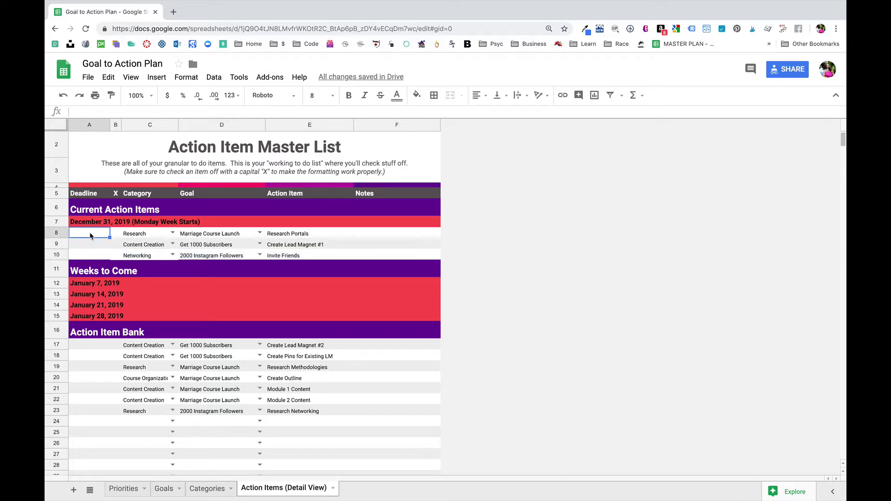
text(1/10/2019)
key(Return)
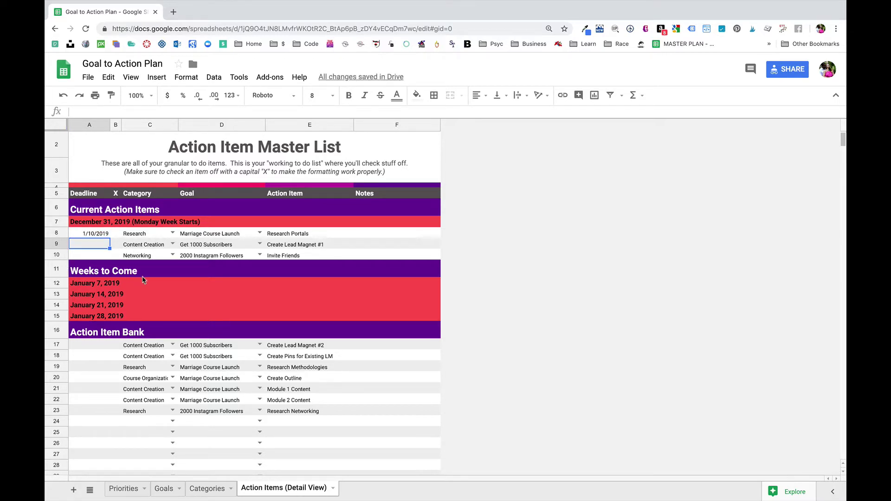
Step: Move the January 7, 2019 week into Current Action Items and place the Action Item Bank rows from Create Pins for Existing LM through Module 1 Content beneath it
click(55, 281)
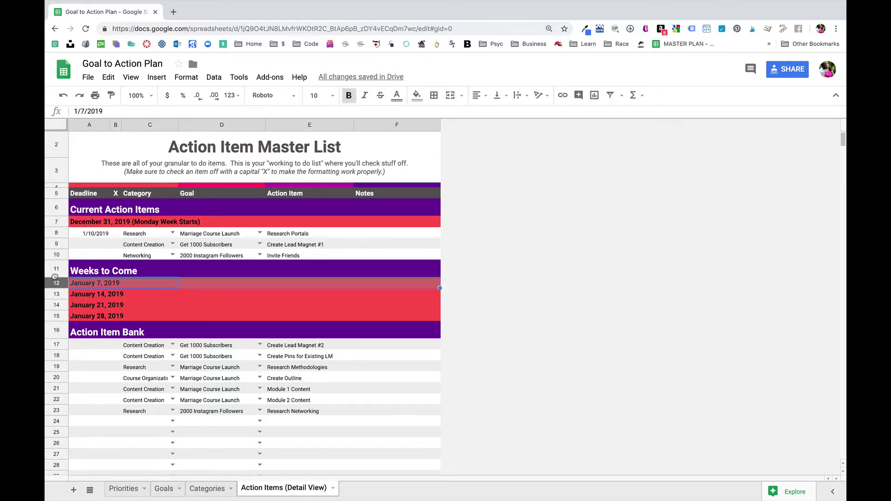
drag(54, 277, 57, 262)
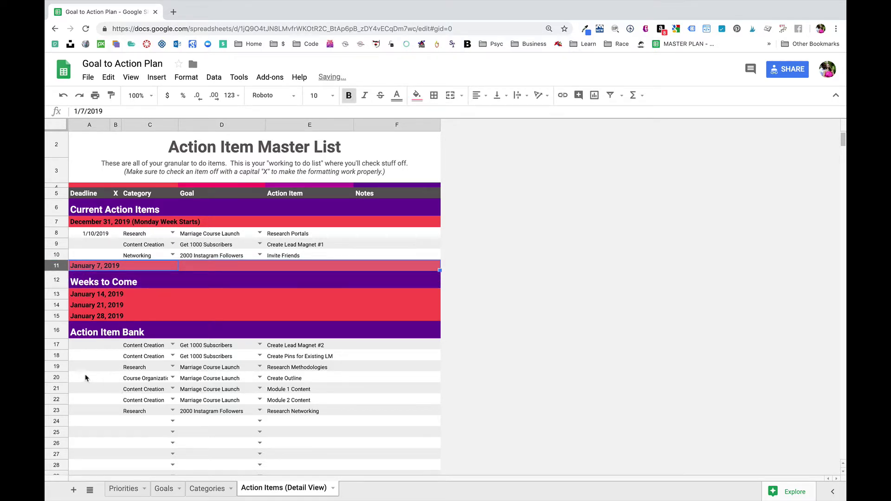
right_click(58, 357)
drag(58, 357, 62, 277)
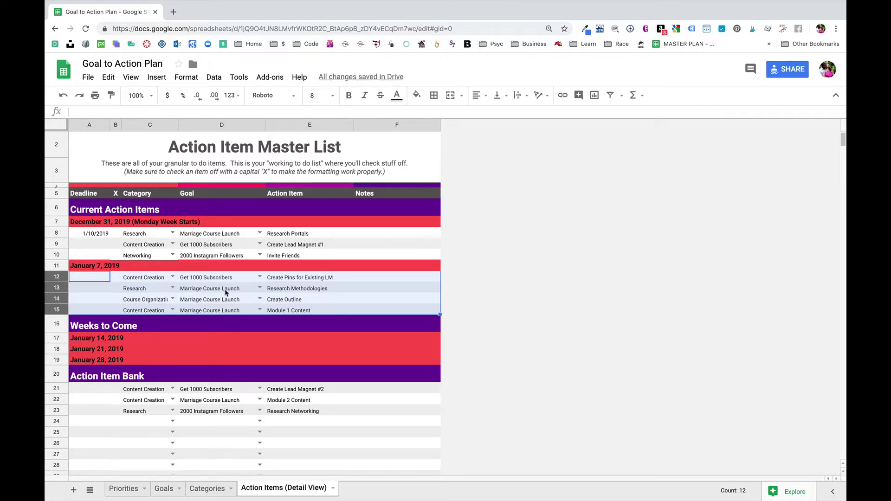
click(137, 433)
Step: Mark the Research Portals, Create Lead Magnet #1 and Invite Friends items as completed with a capital X
click(116, 234)
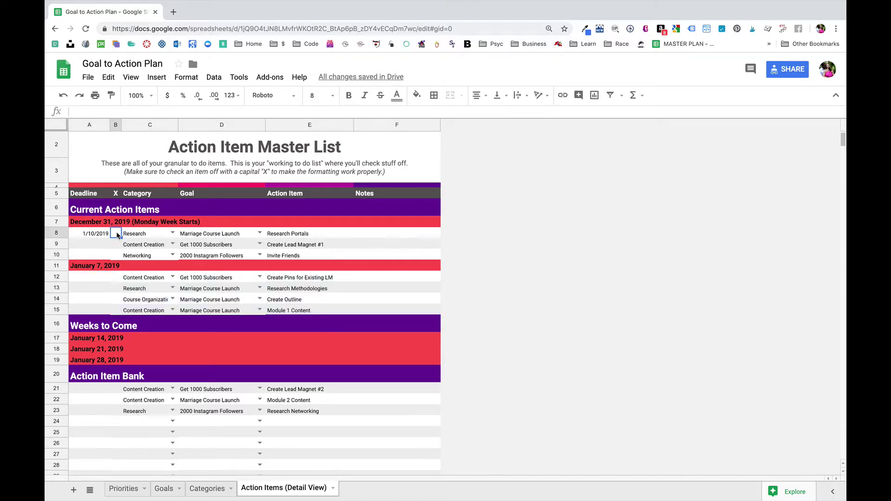
text(X)
key(Return)
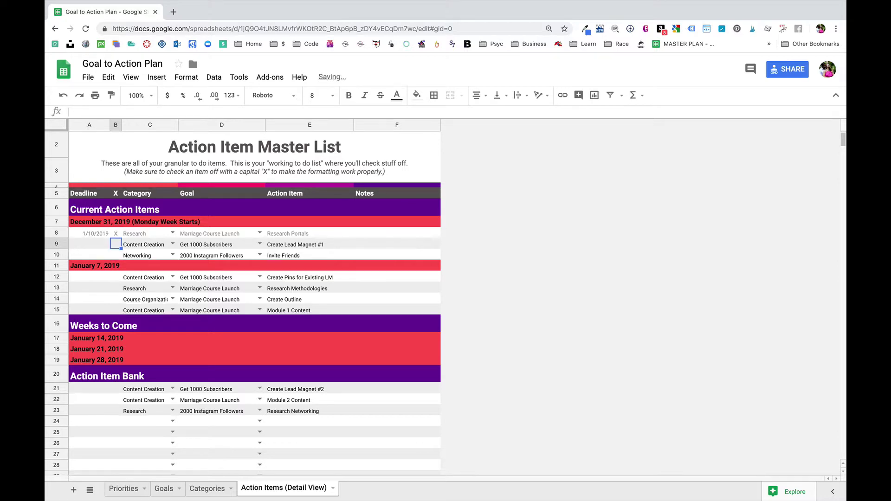
text(X)
key(Return)
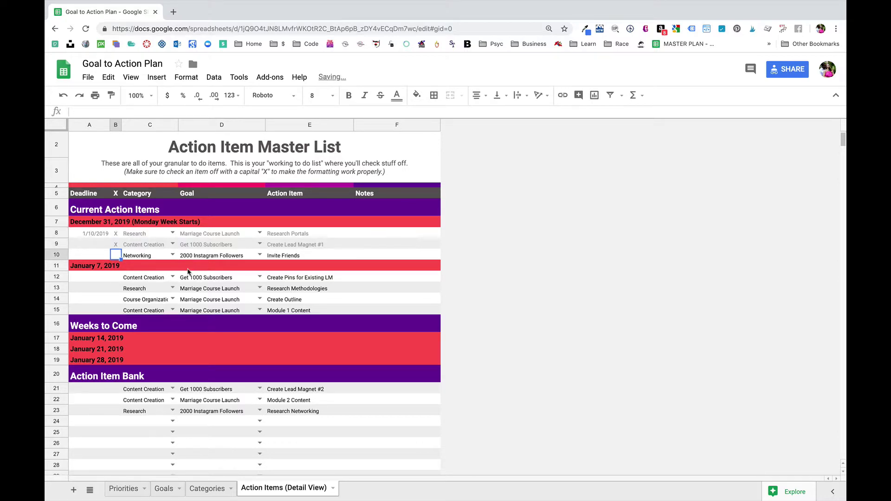
text(X)
key(Return)
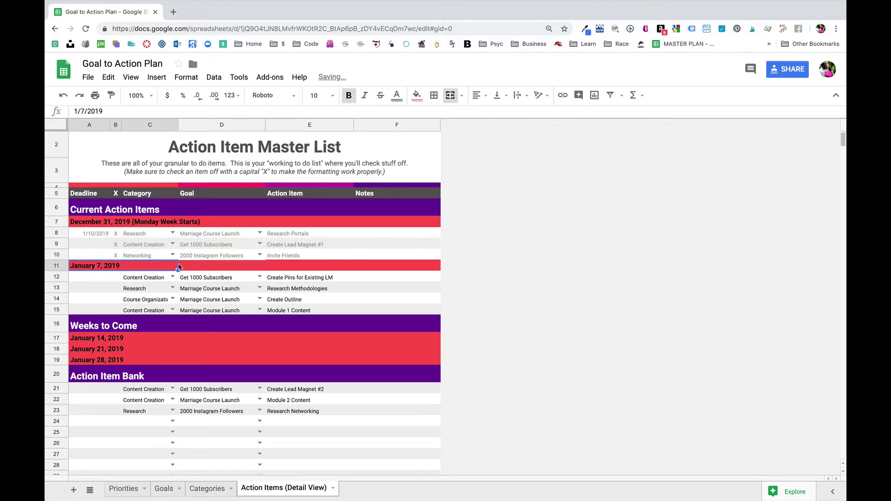
Step: Clear the X from the Invite Friends item and move its row to directly below the January 7, 2019 week
click(117, 256)
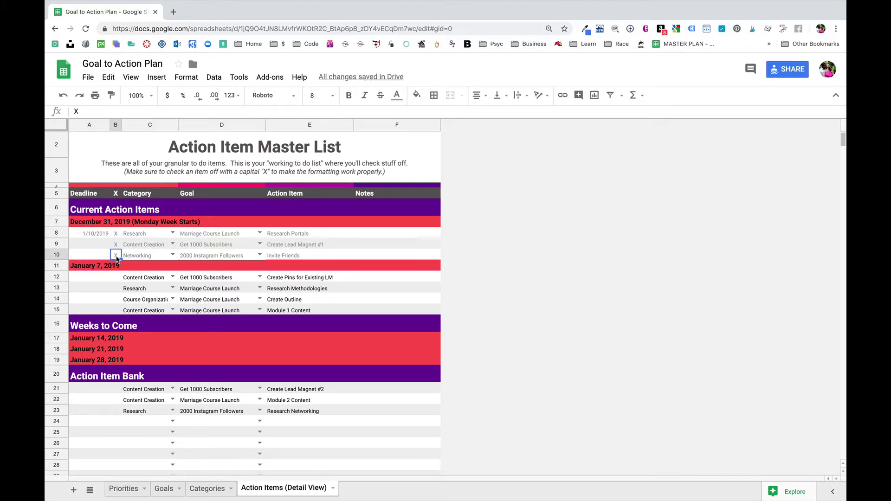
key(BackSpace)
key(Return)
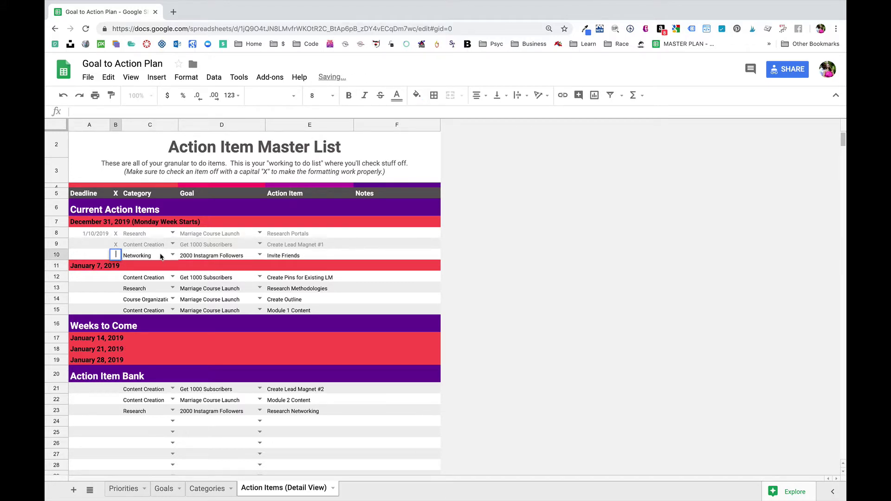
click(92, 259)
click(57, 255)
drag(57, 255, 58, 269)
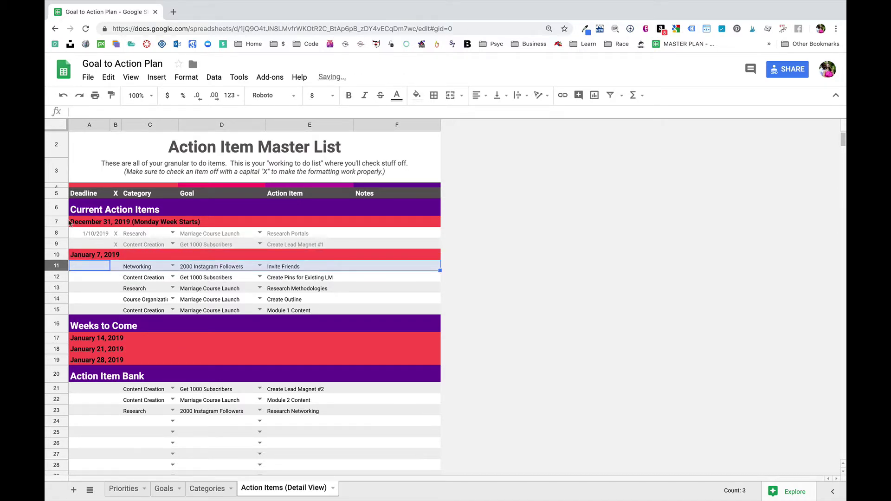
Step: Move the December 31, 2019 week heading with its two completed item rows to directly below the Completed Action Items heading
drag(59, 222, 52, 246)
click(131, 329)
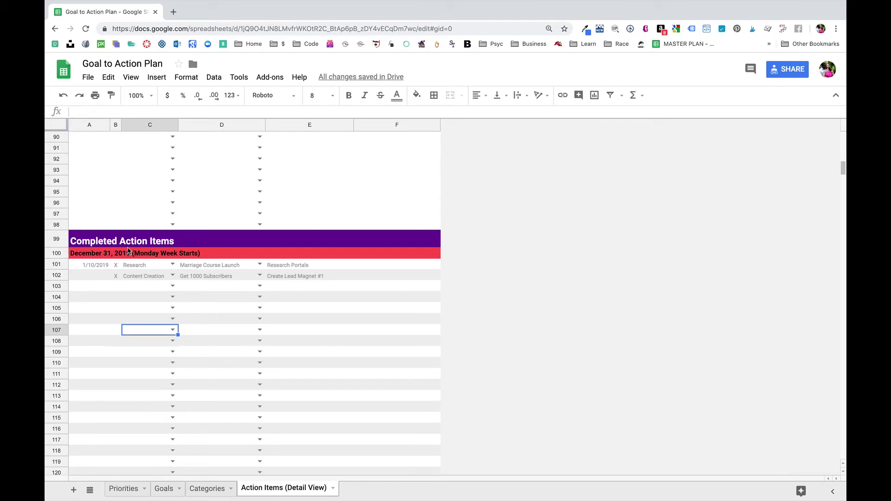
scroll(128, 250, down, 5)
scroll(129, 251, up, 20)
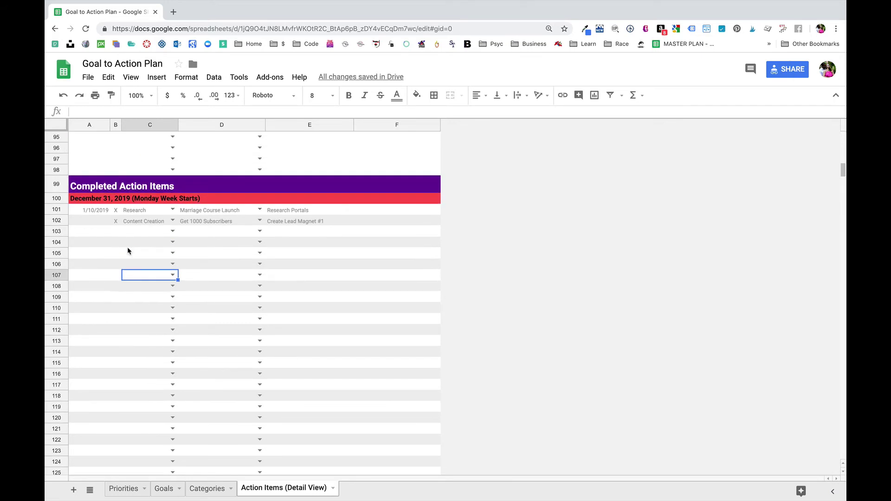
scroll(129, 250, up, 3)
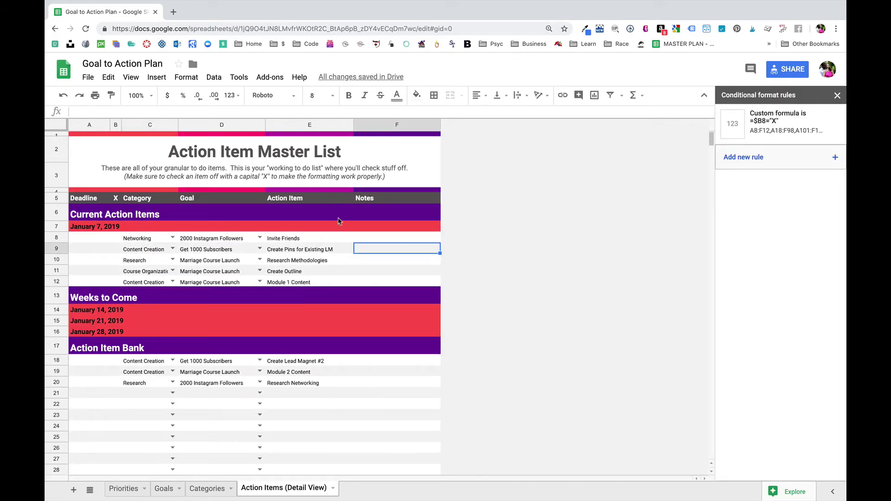
Step: Reorder the January 7, 2019 week by moving Research Methodologies to the first row and Module 1 Content above Create Outline
click(58, 260)
drag(58, 259, 61, 237)
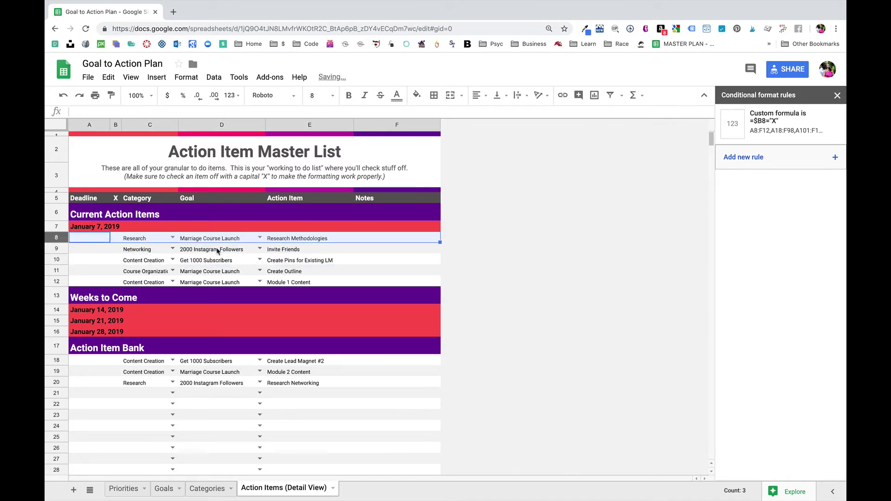
click(383, 261)
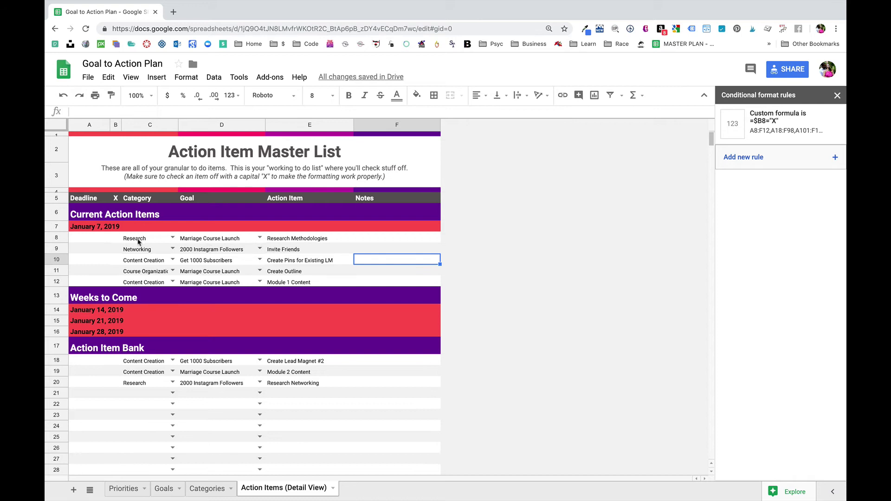
click(57, 281)
drag(56, 282, 65, 270)
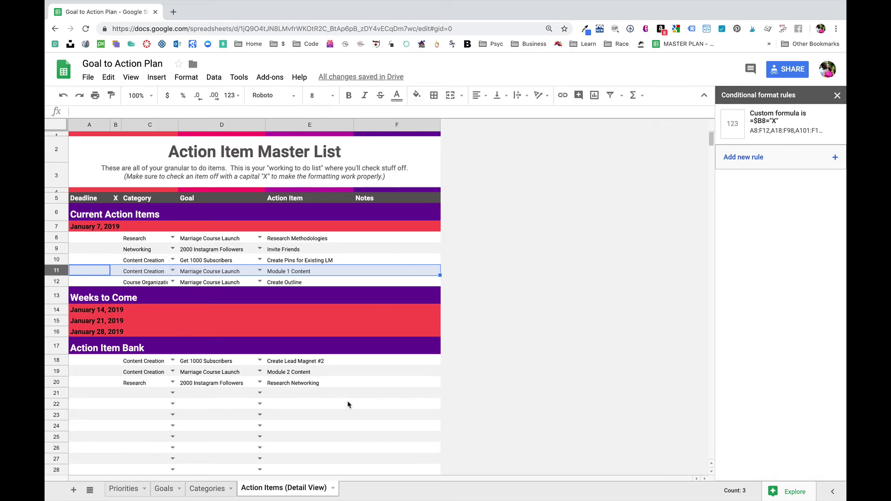
click(428, 397)
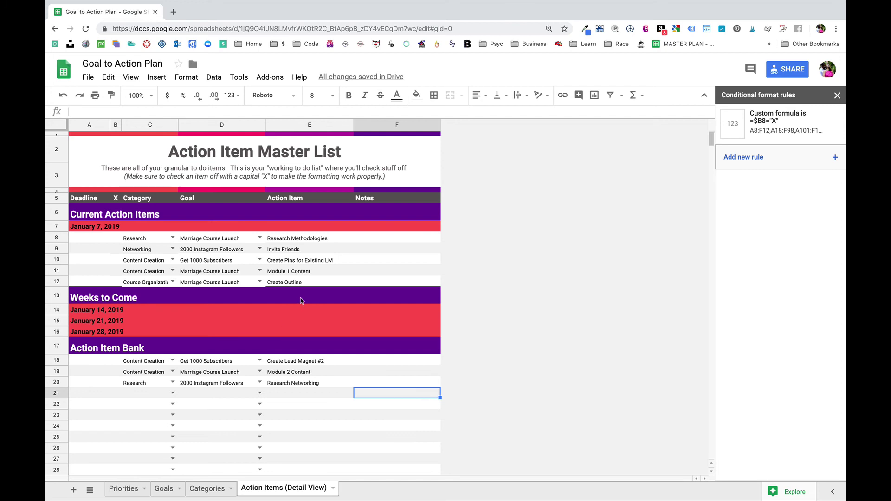
Step: Review the Goals and Priorities sheets, close the conditional format rules, and return to the Action Items (Detail View) sheet
click(164, 489)
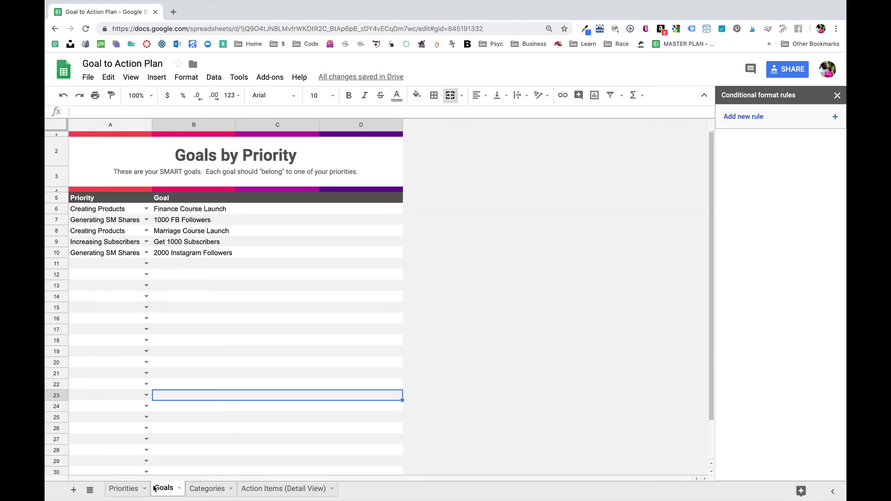
click(123, 488)
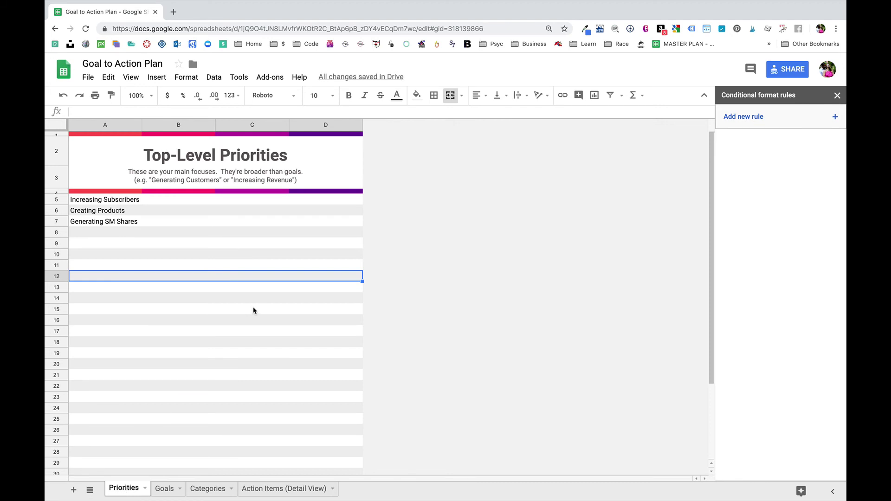
click(837, 95)
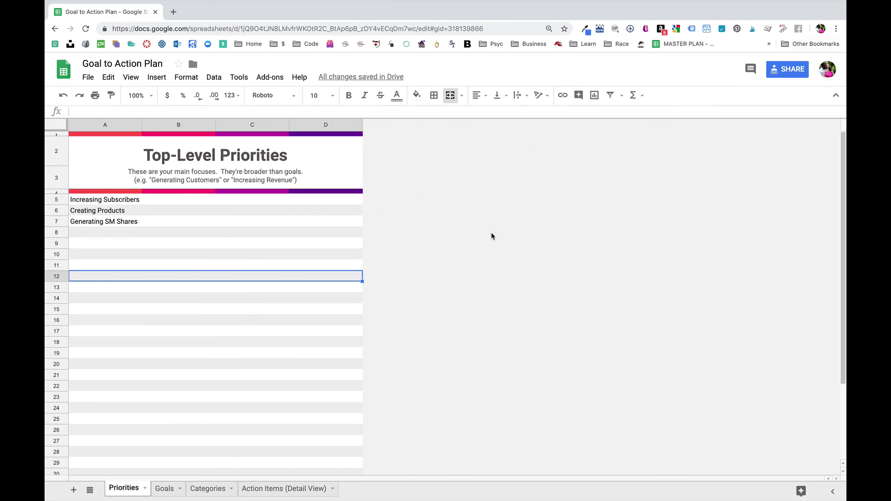
click(290, 490)
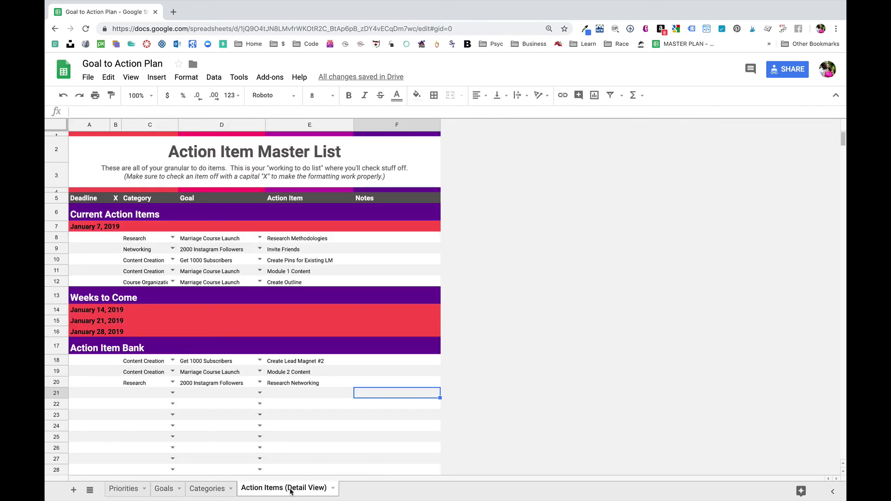